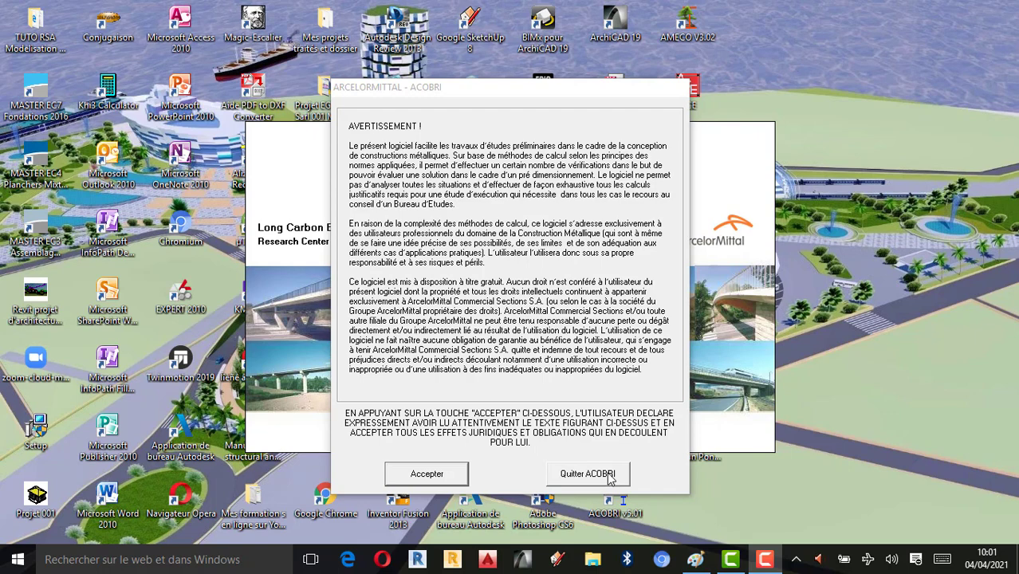
left_click(610, 477)
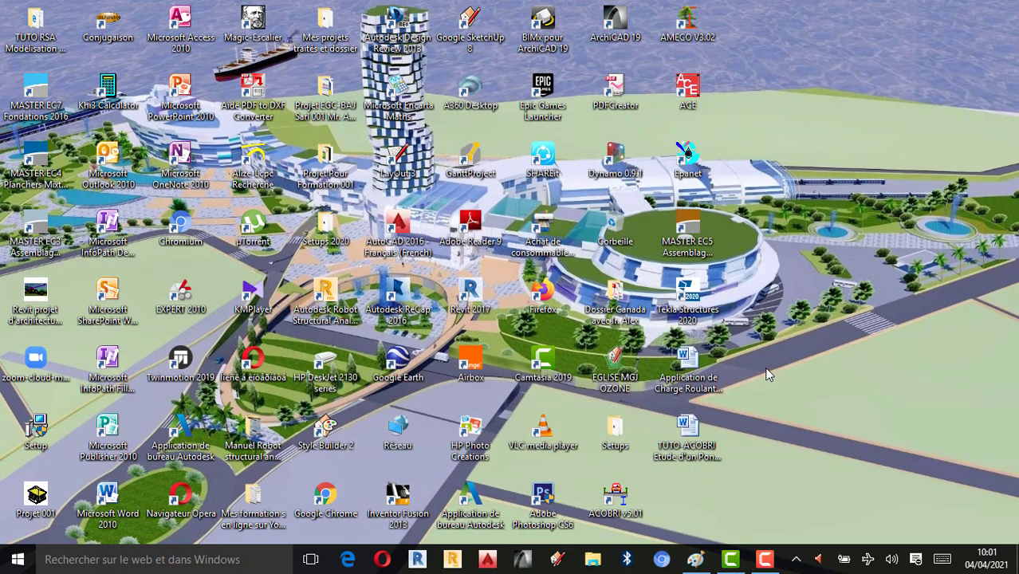
right_click(847, 61)
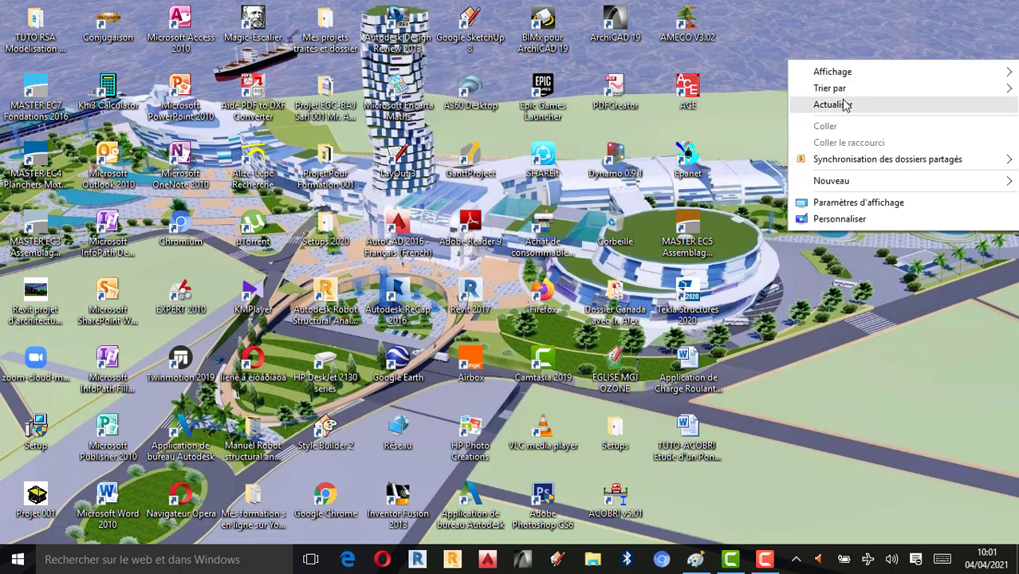
left_click(842, 102)
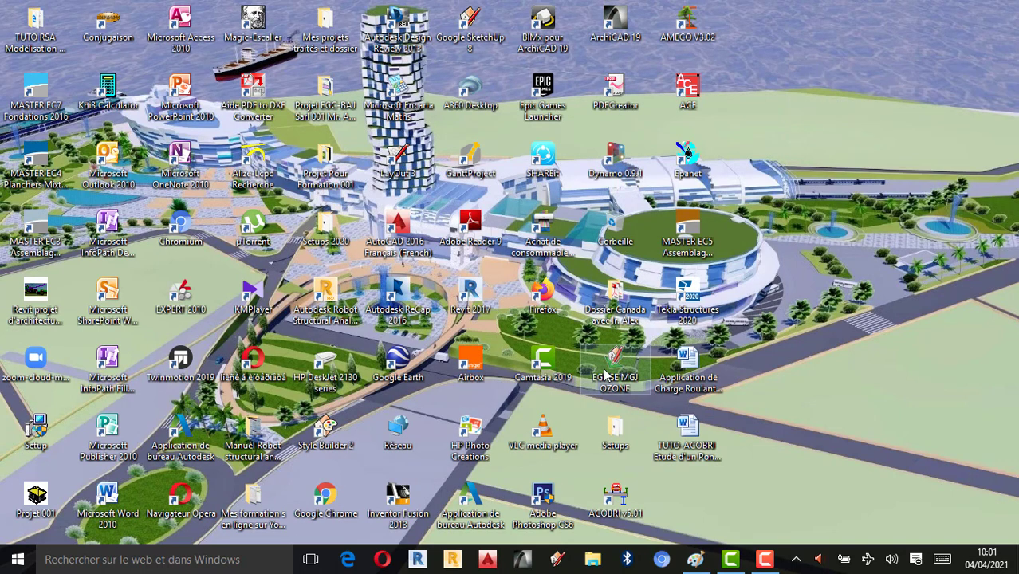
Launch ACOBRI v5.01 from the desktop and accept its warning and liability terms.
double_click(621, 499)
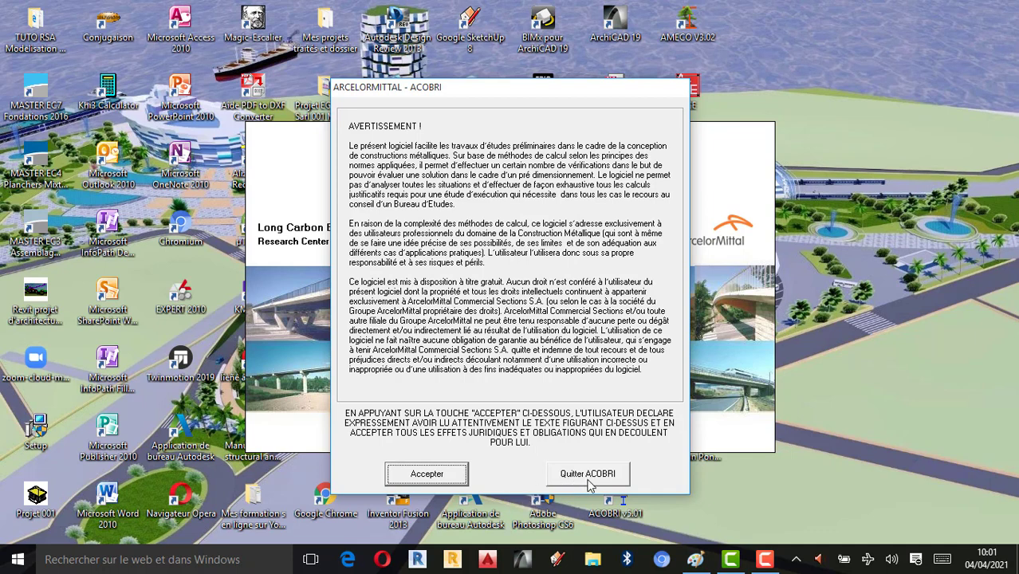
left_click(427, 473)
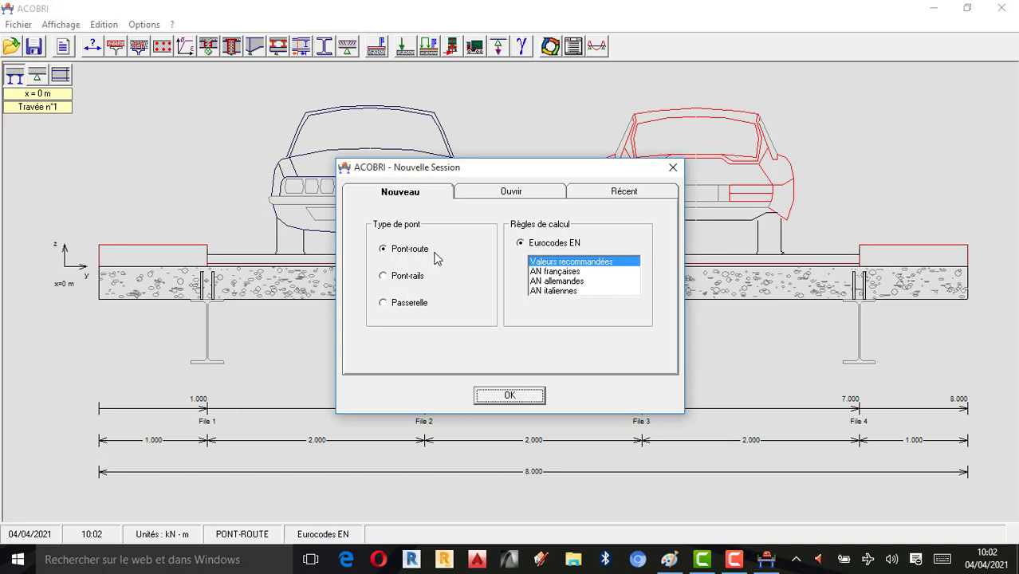
Create a new session for a Passerelle bridge calculated to Eurocodes EN with the Valeurs recommandées.
left_click(387, 306)
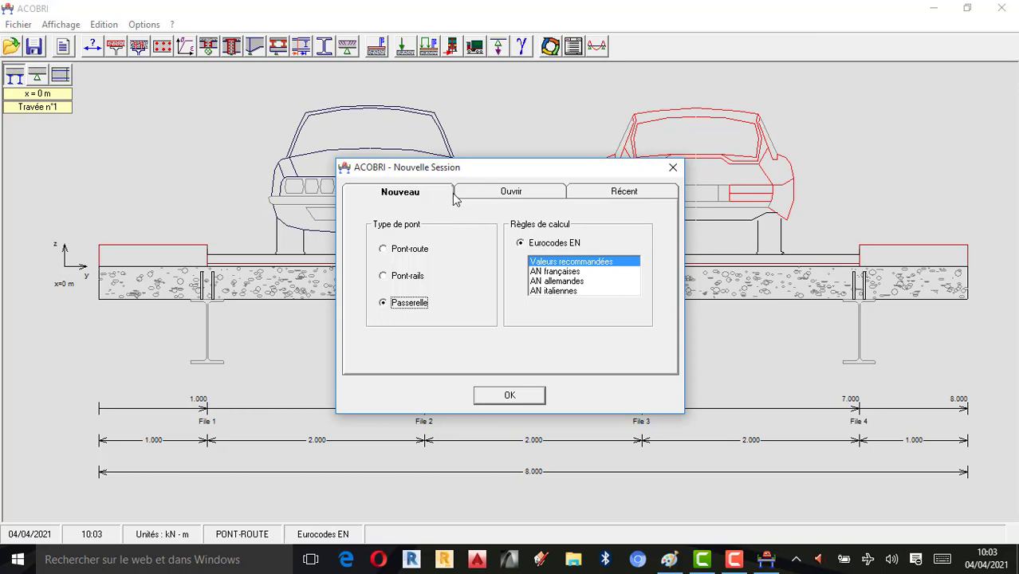
left_click(511, 193)
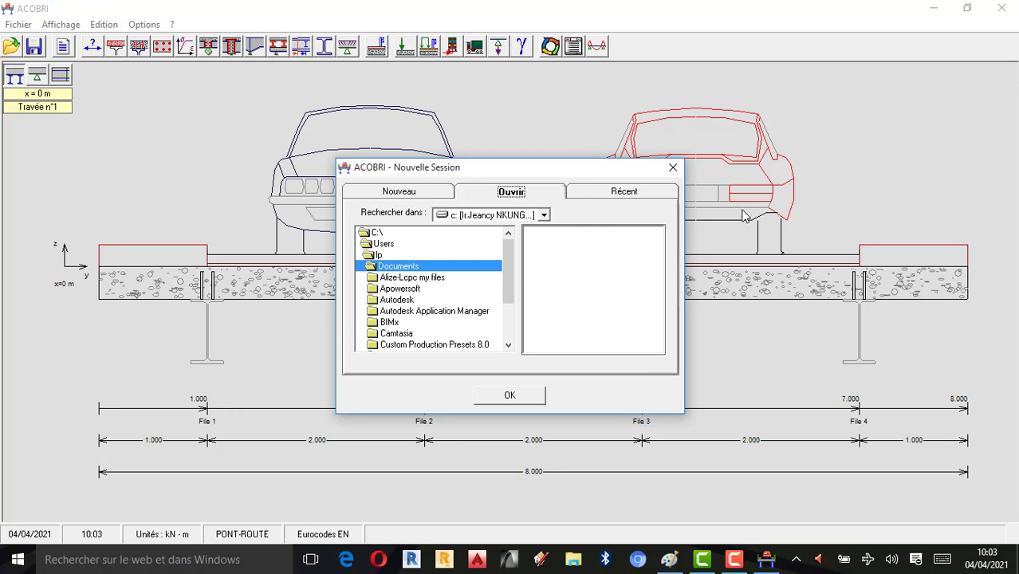
left_click(623, 198)
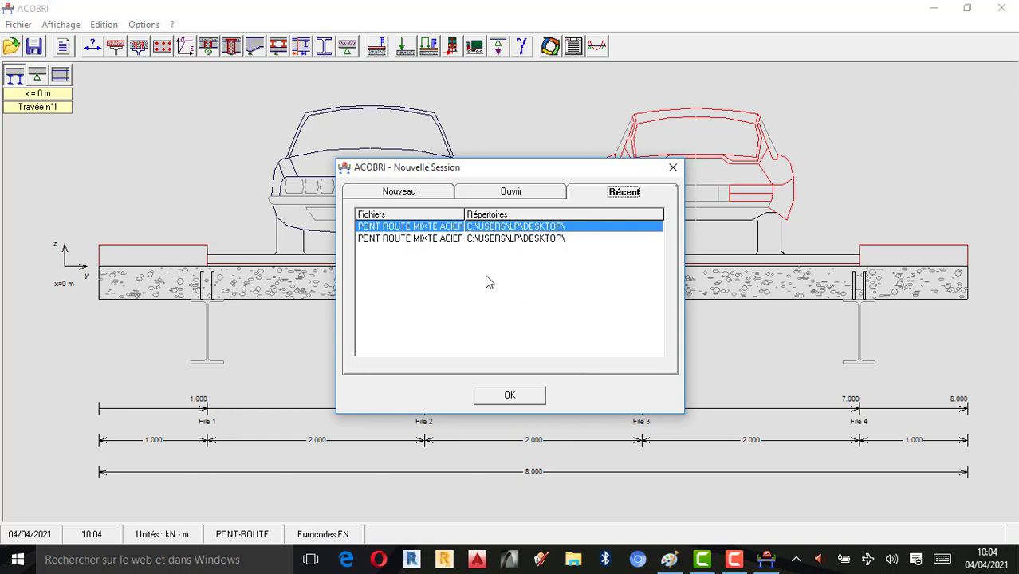
left_click(421, 196)
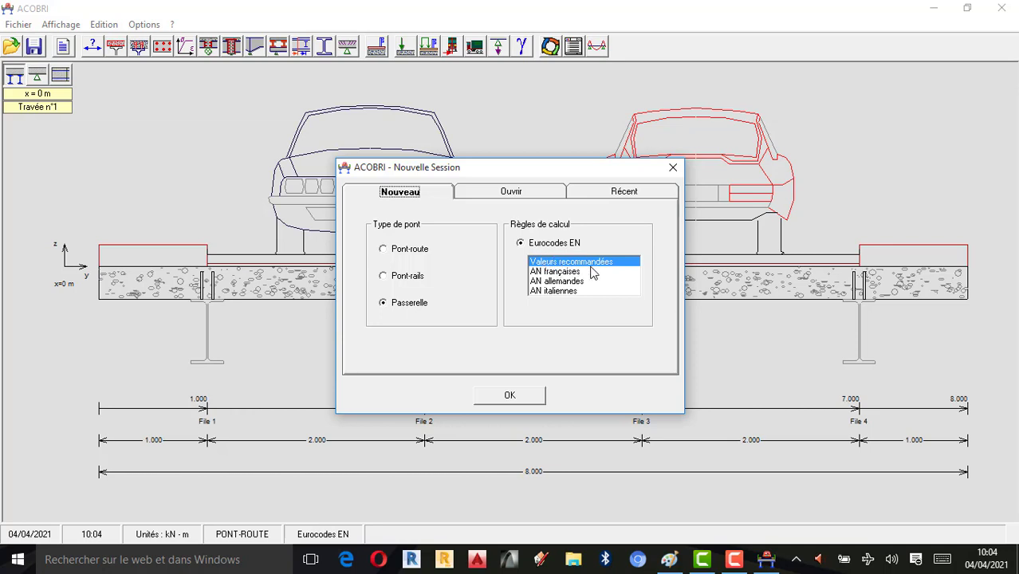
left_click(566, 274)
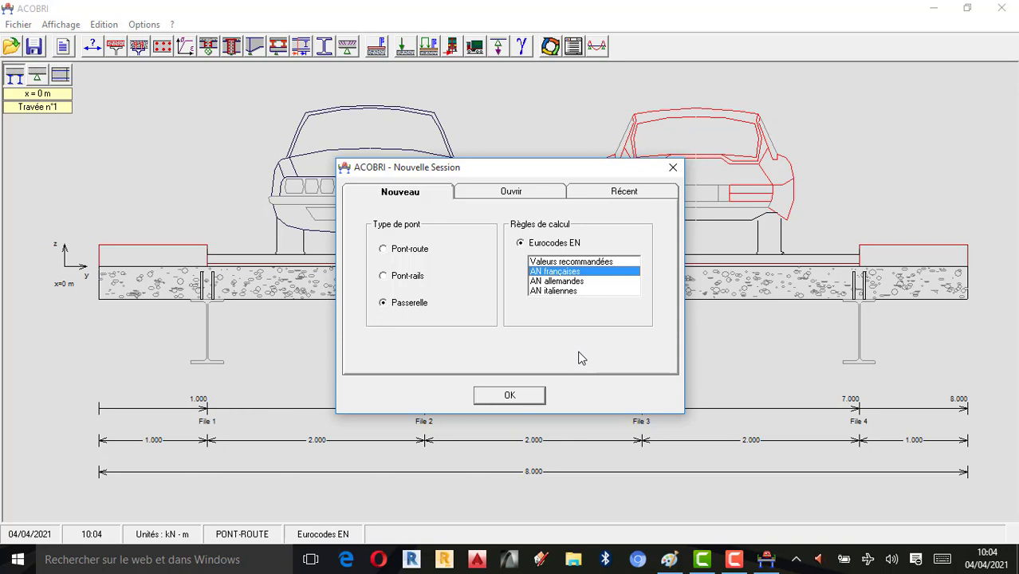
left_click(564, 283)
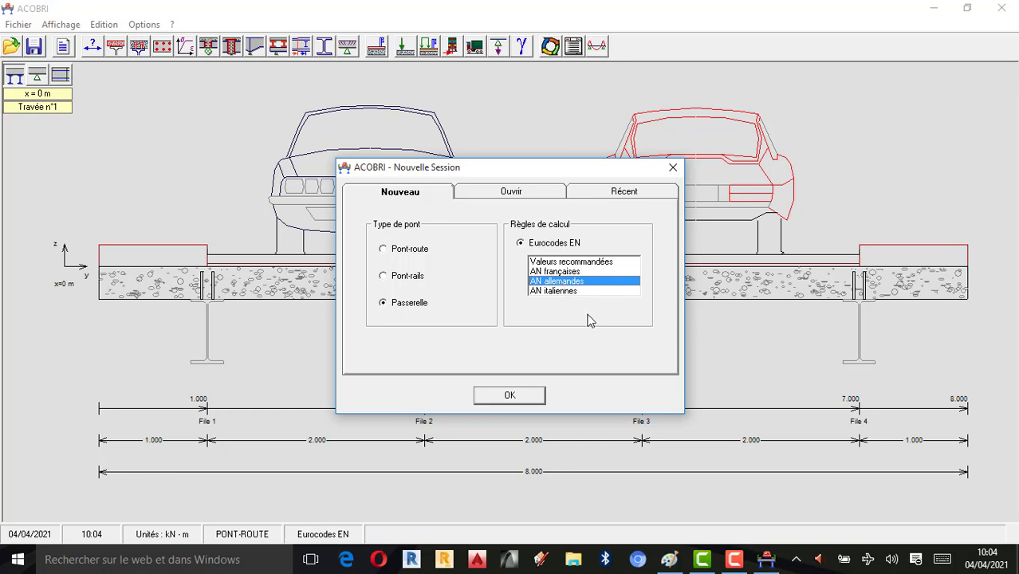
left_click(567, 292)
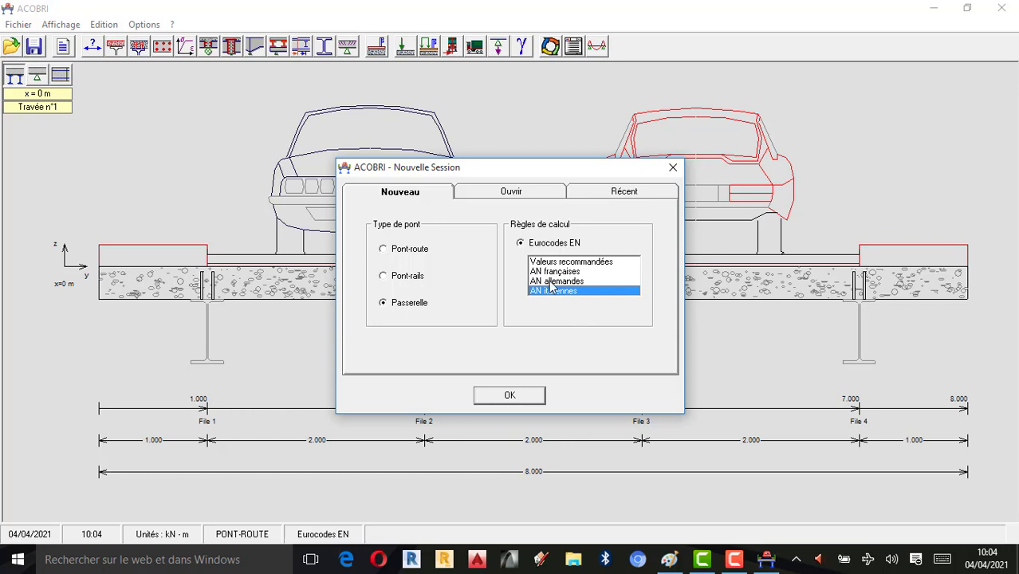
left_click(570, 262)
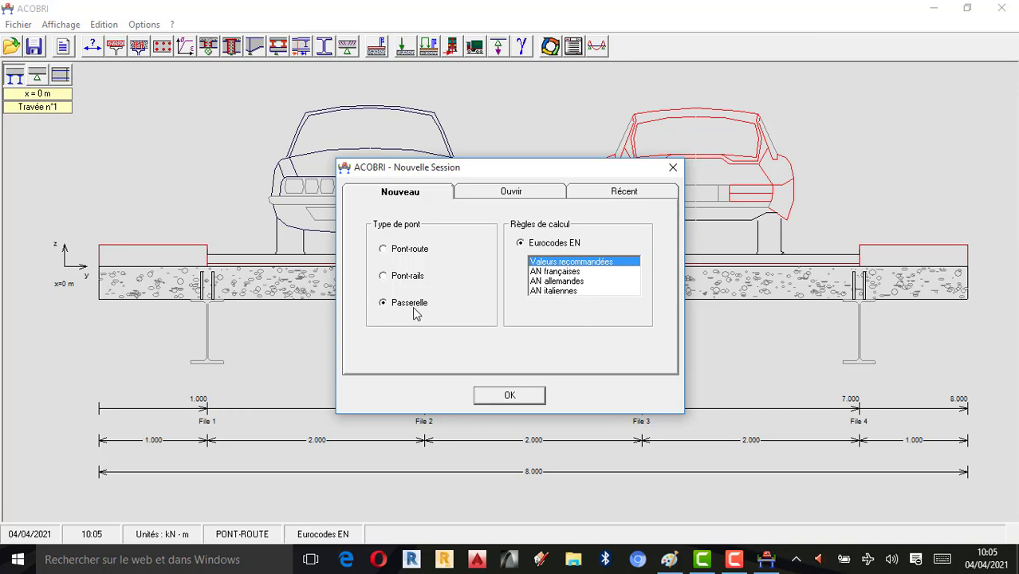
left_click(508, 395)
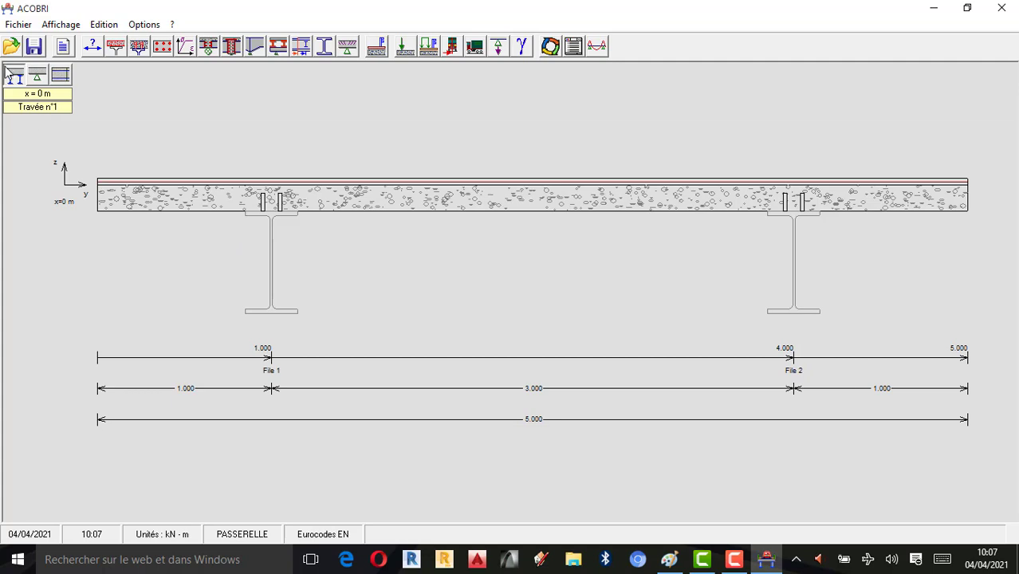
View the footbridge in longitudinal elevation and in plan, ending on the plan view.
left_click(61, 76)
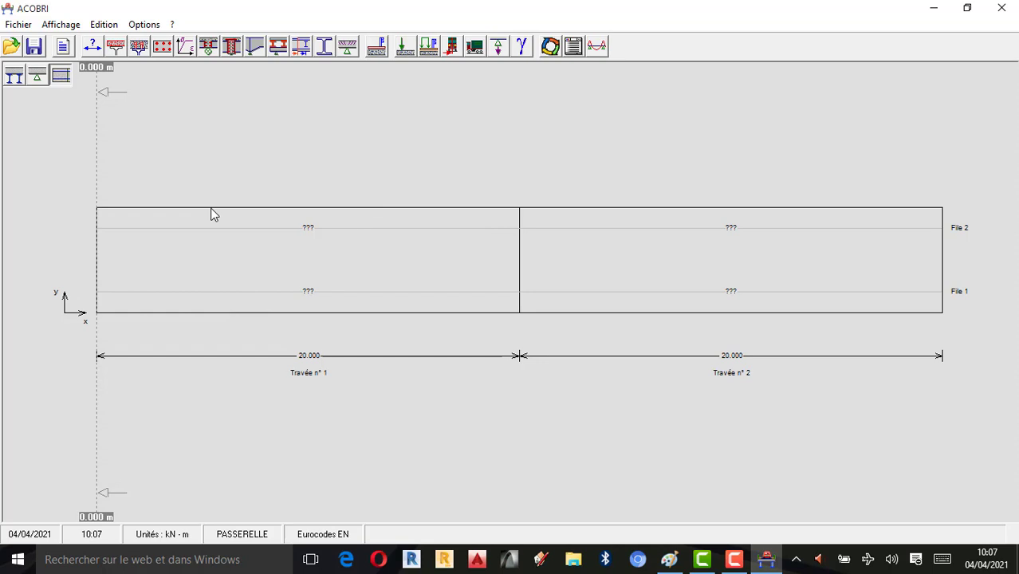
left_click(38, 75)
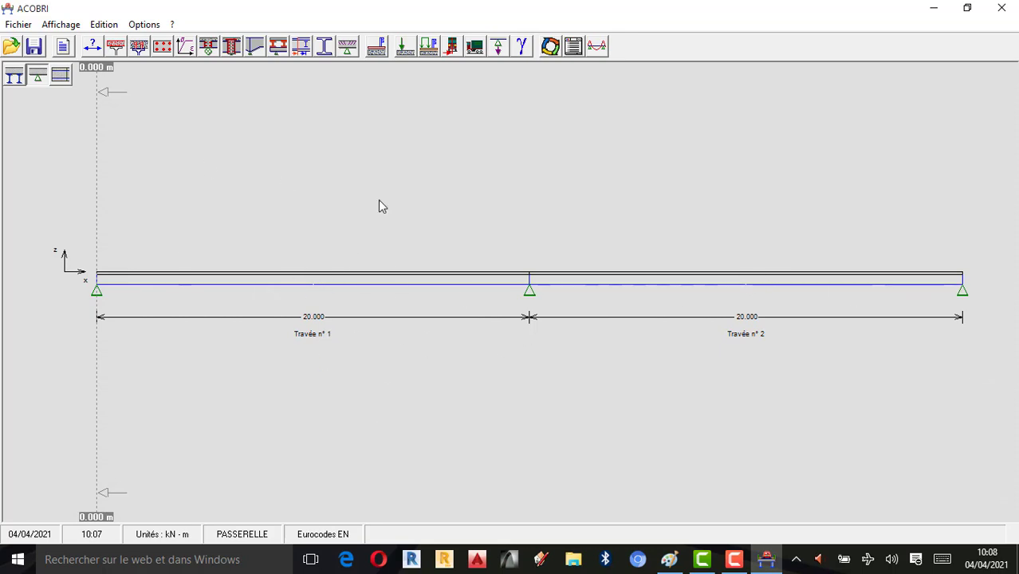
left_click(66, 76)
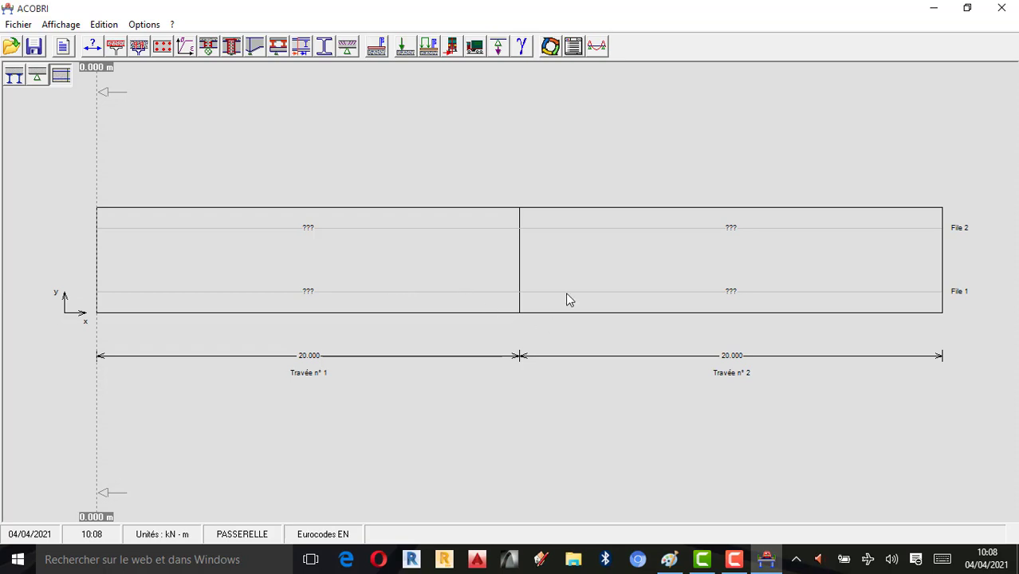
left_click(733, 559)
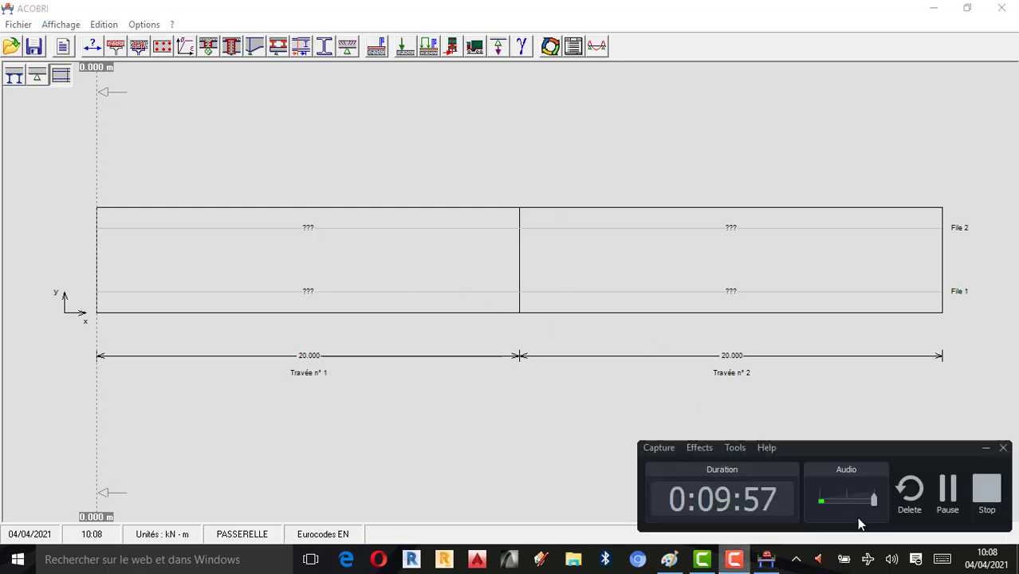
left_click(947, 491)
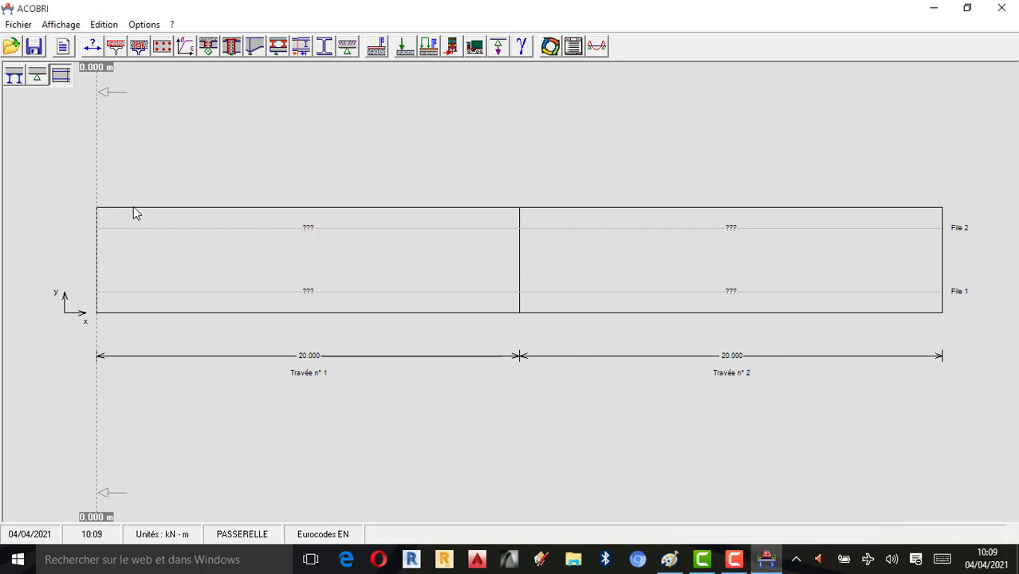
Review the project's reference details, such as company and project name, and accept them as they are.
left_click(63, 48)
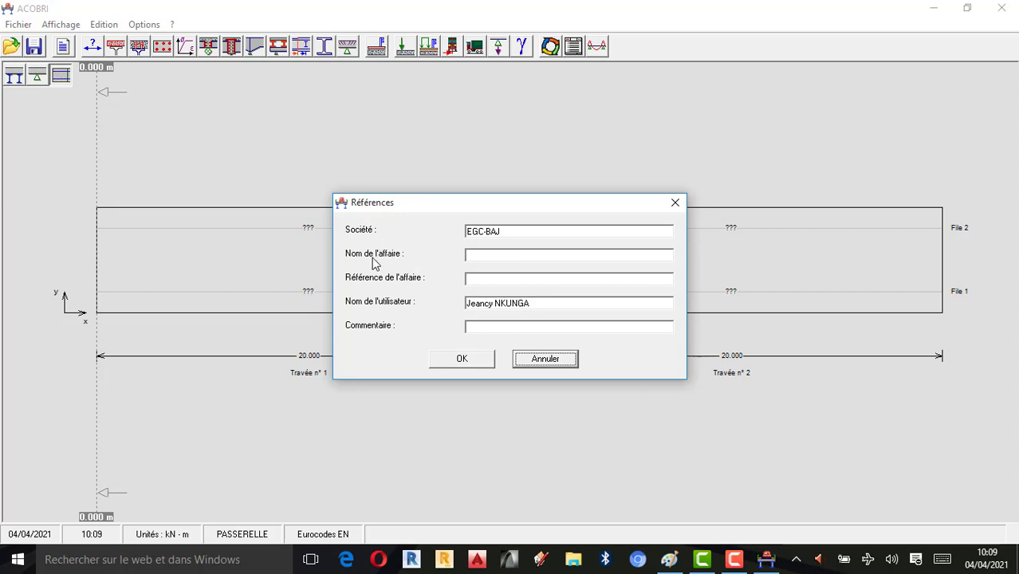
left_click(497, 252)
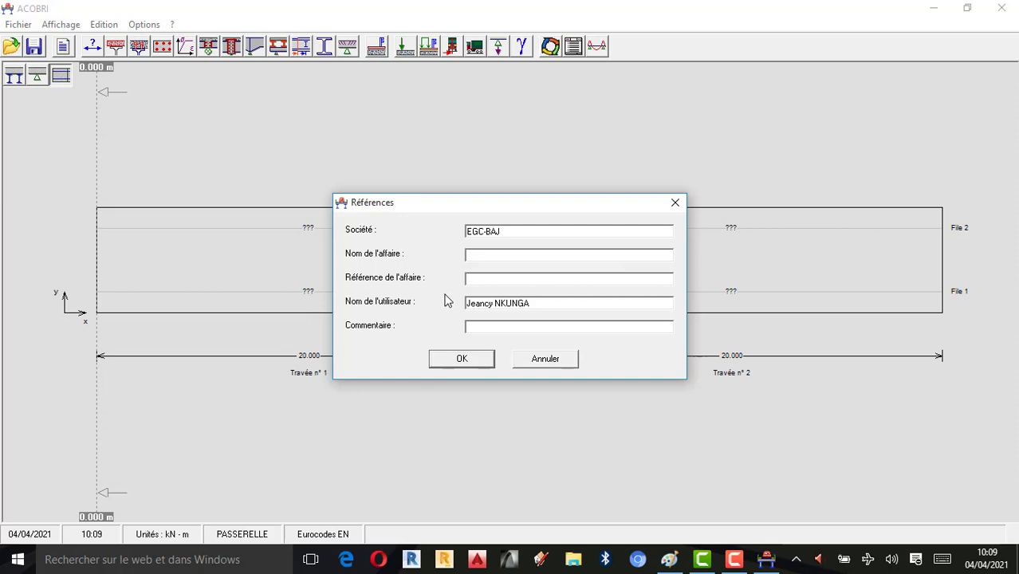
left_click(465, 358)
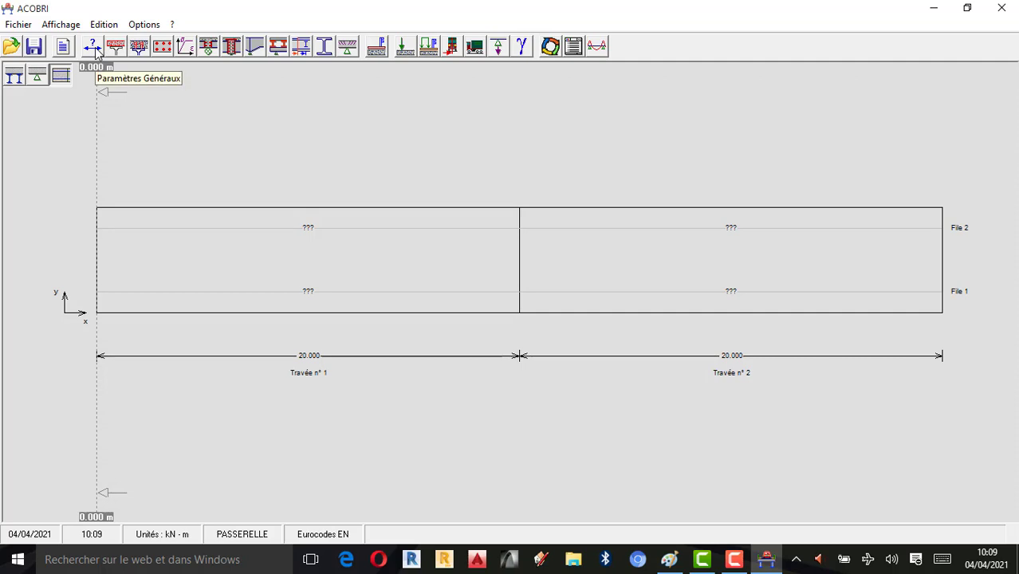
Open the general parameters, preview the prefabricated composite, Caisson, concrete-filled Caisson and simple PrecoBeam beam types, and return to Poutre classique.
left_click(92, 47)
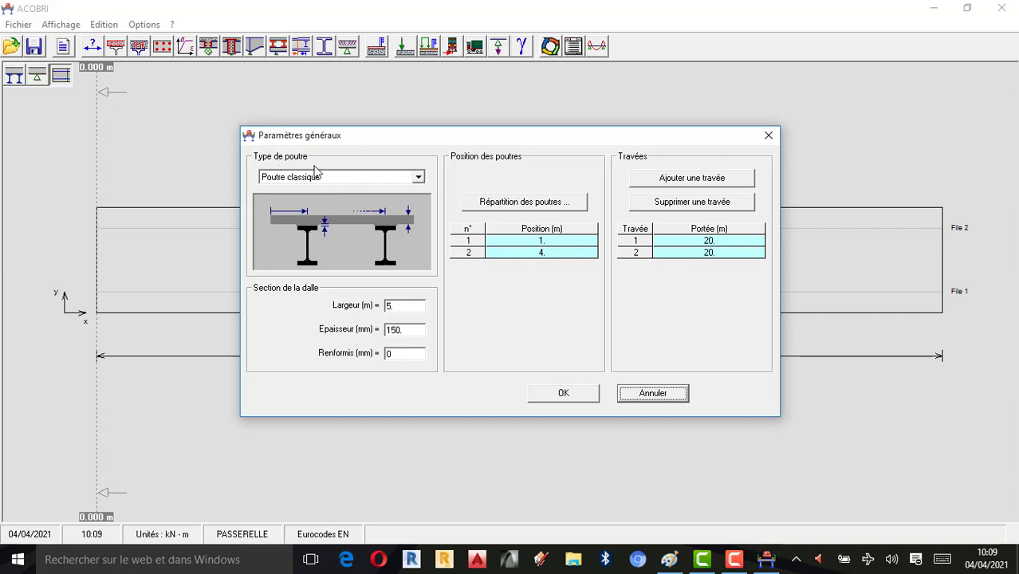
left_click(418, 180)
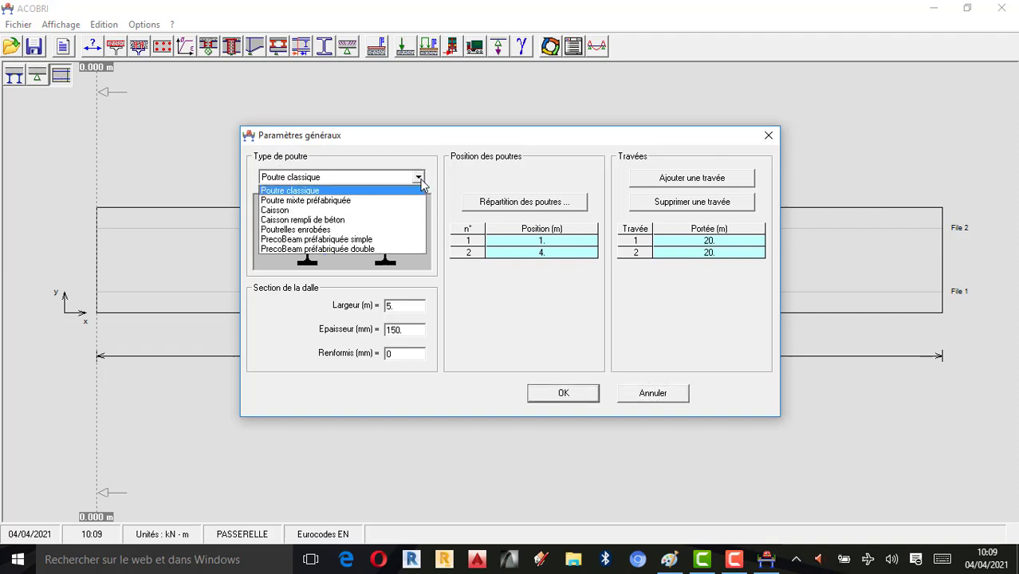
left_click(376, 201)
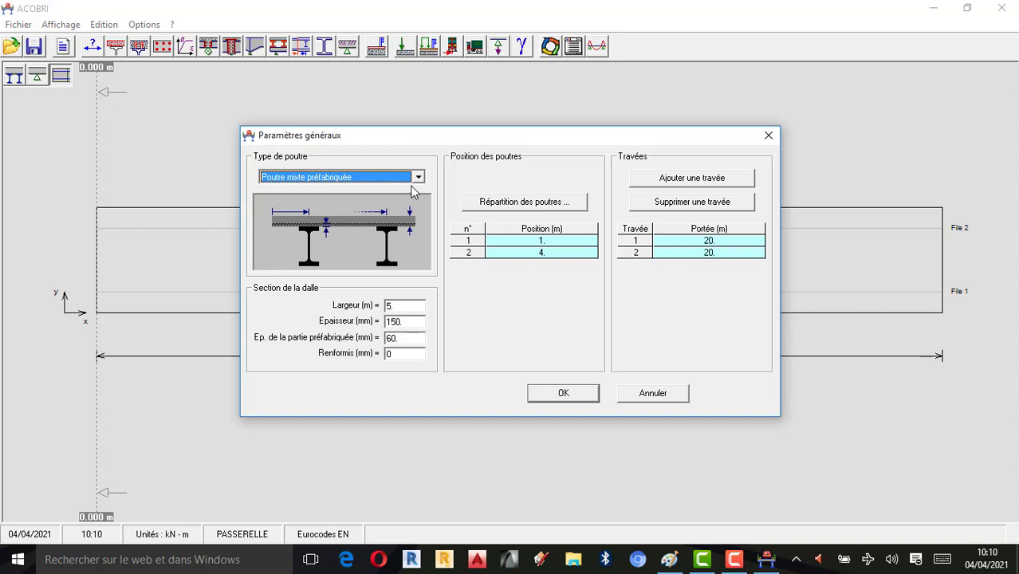
left_click(415, 180)
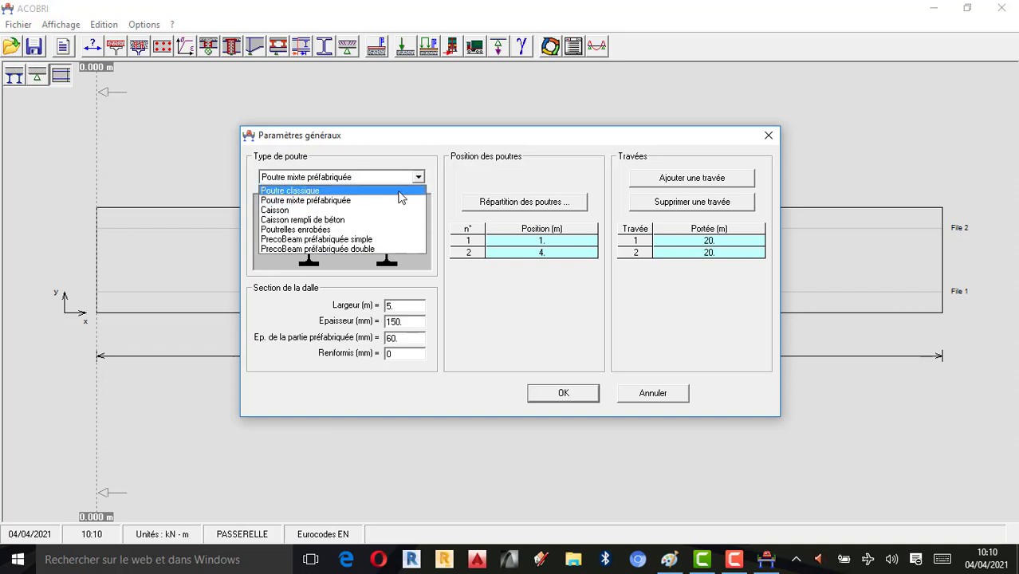
left_click(327, 210)
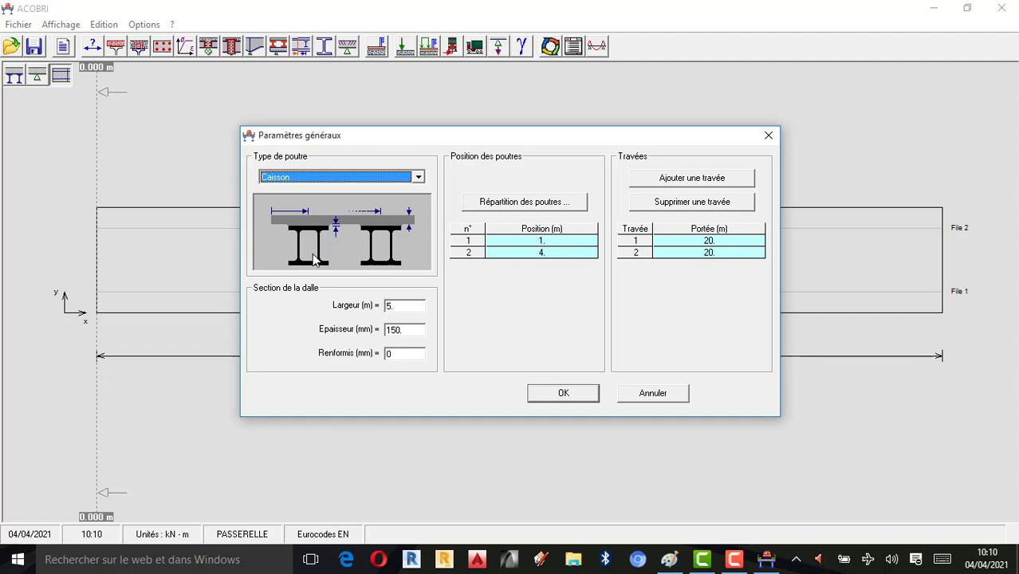
left_click(418, 179)
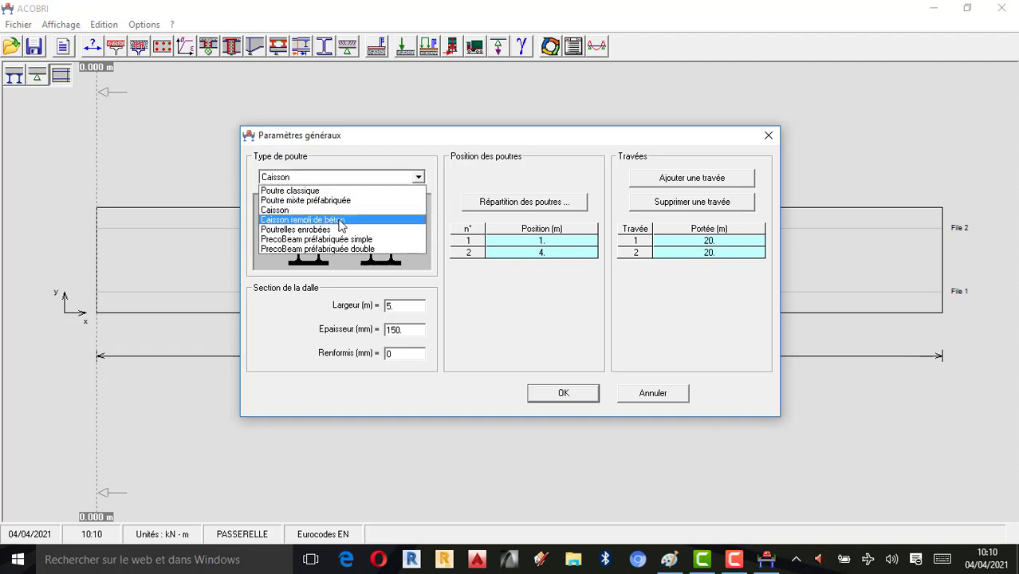
left_click(339, 220)
left_click(419, 177)
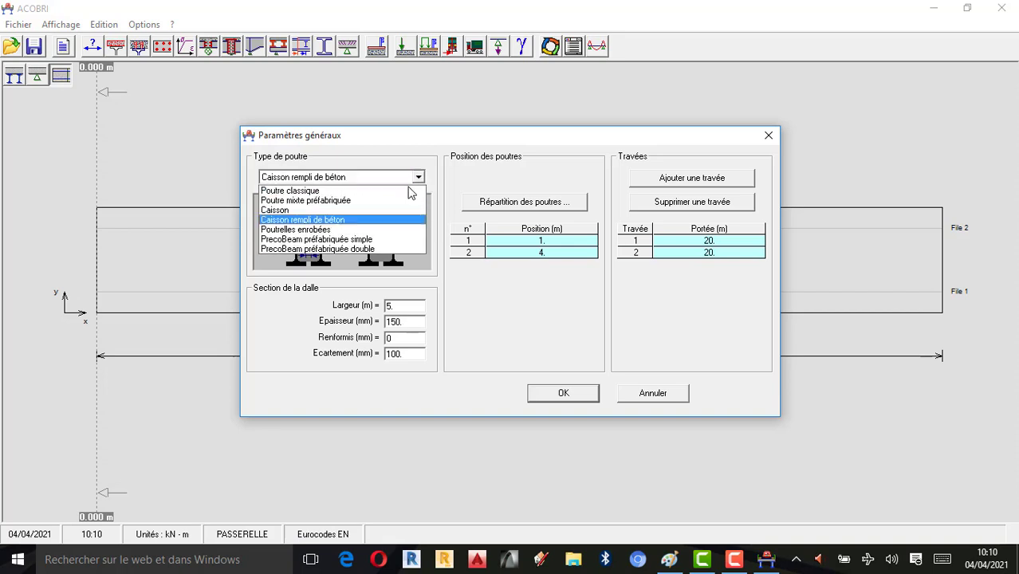
left_click(317, 241)
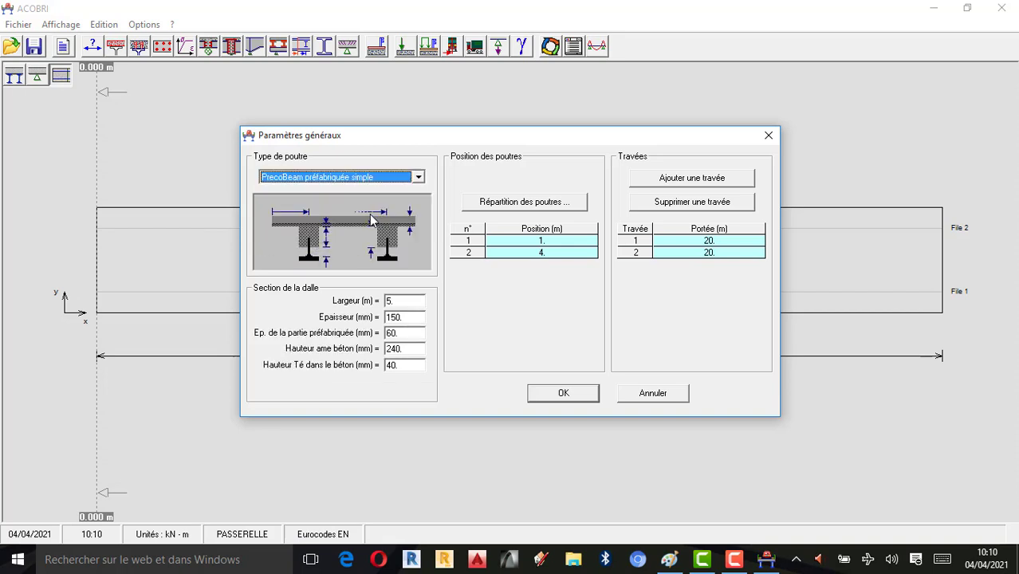
left_click(419, 176)
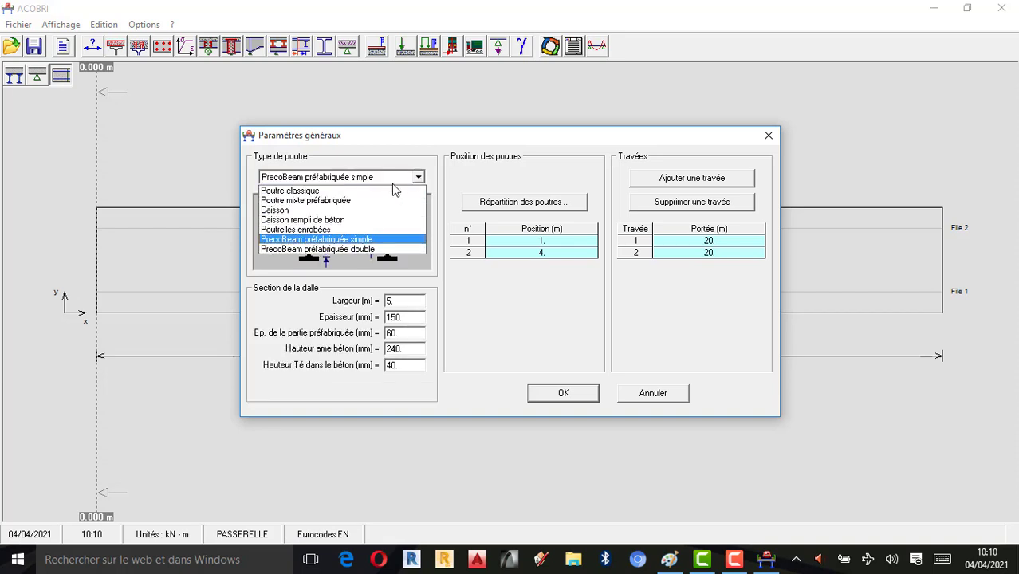
left_click(343, 191)
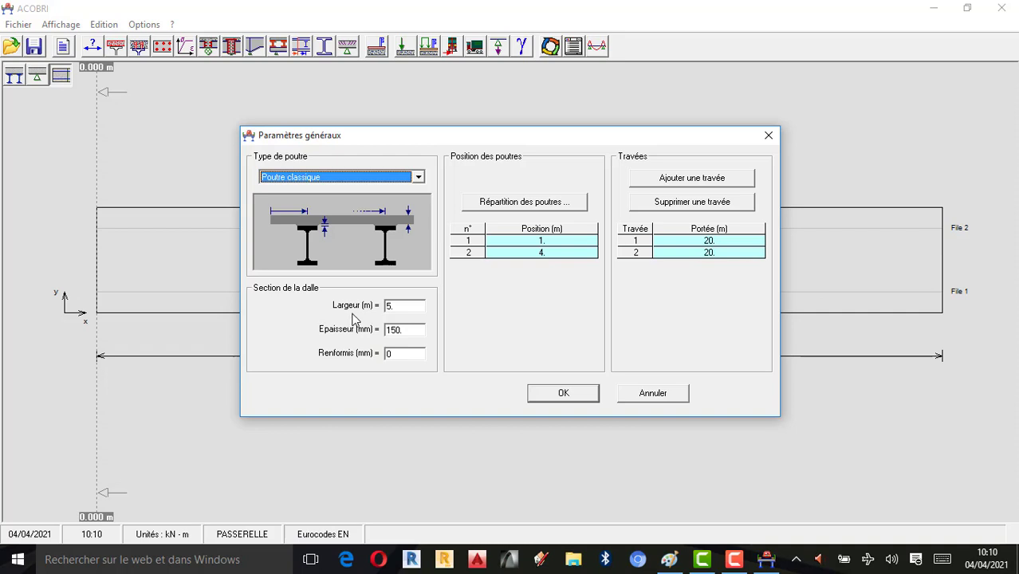
Set the thickness of the deck slab section to 200 mm.
double_click(398, 330)
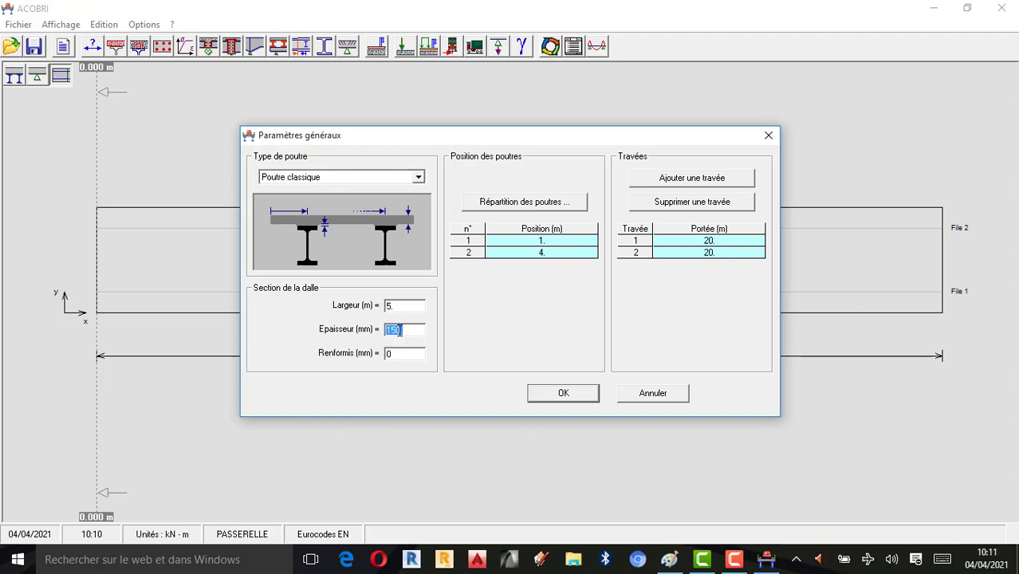
type("200")
Set the lengths of span 1 and span 2 to 12 m each and accept the general parameters.
left_click(718, 240)
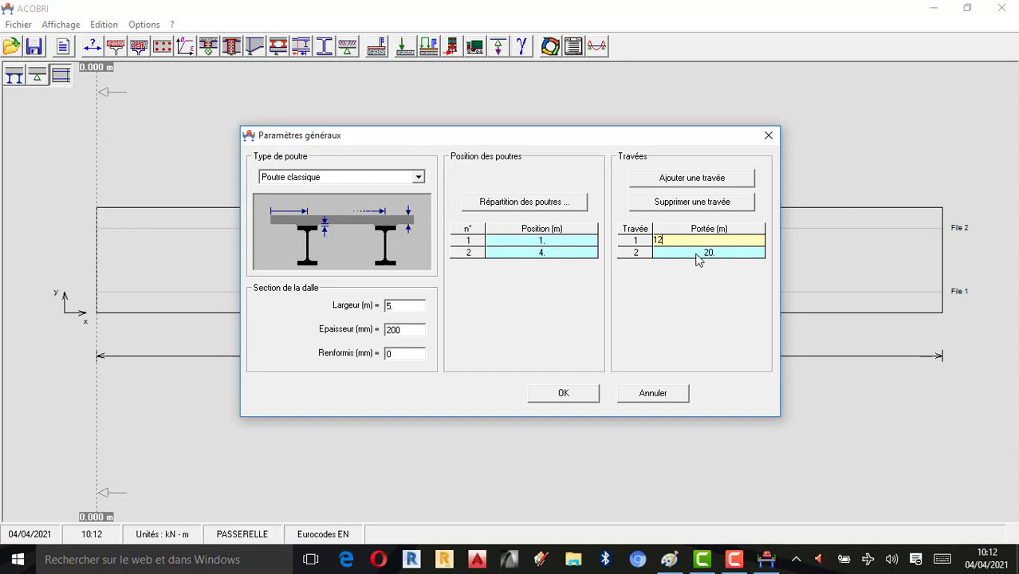
left_click(715, 252)
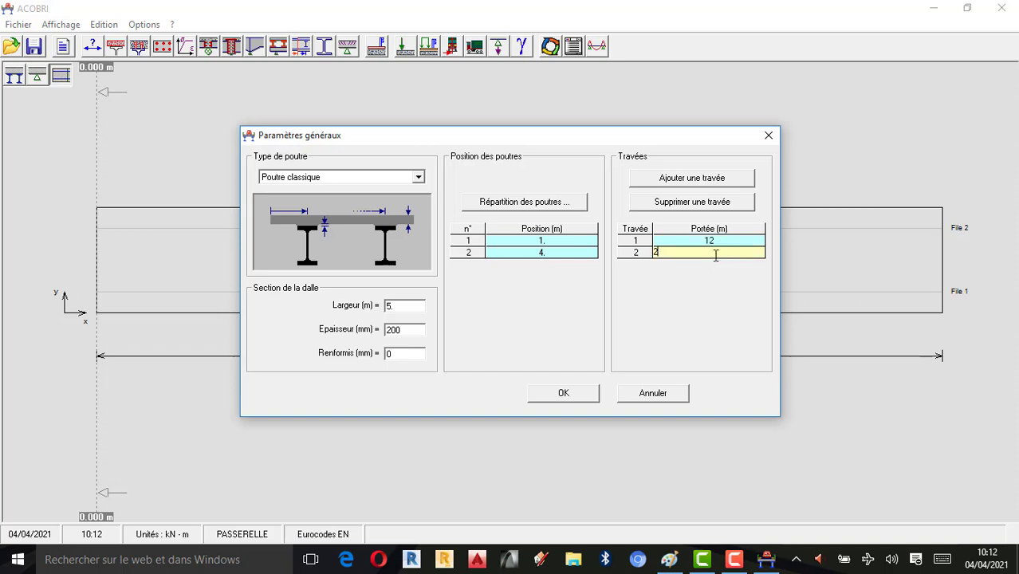
double_click(703, 255)
left_click(696, 281)
left_click(714, 253)
type("12")
key("Tab")
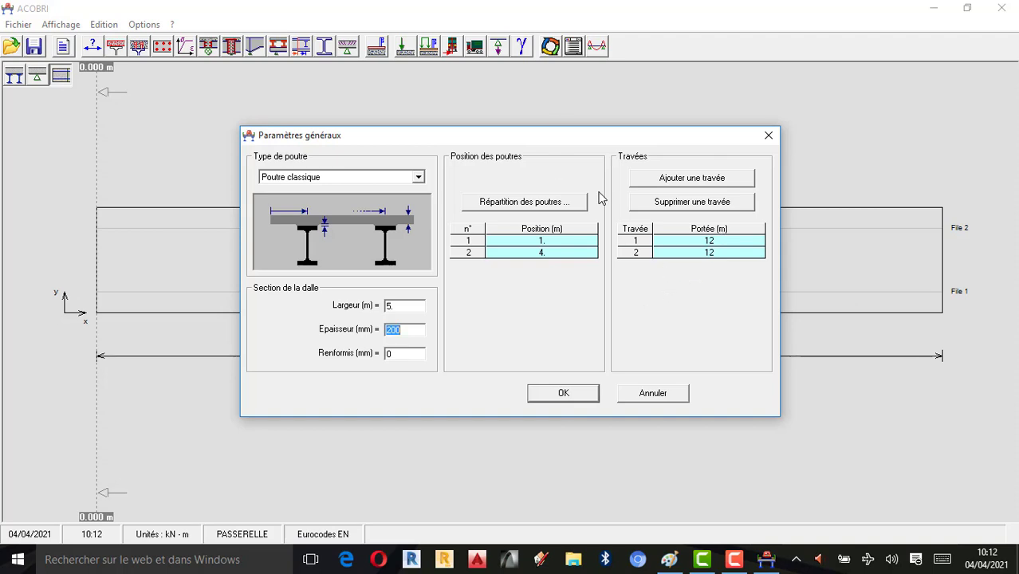
left_click(567, 392)
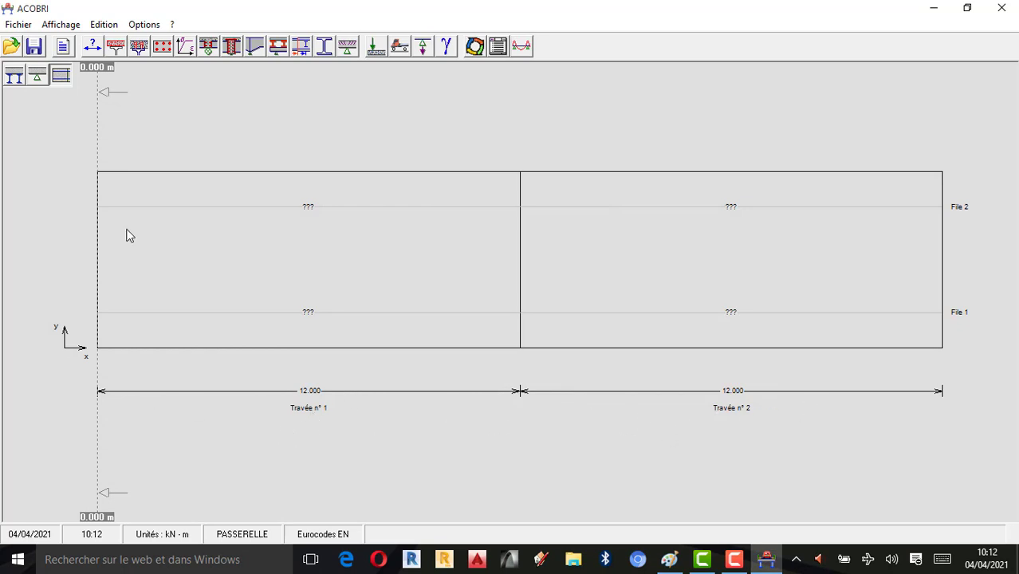
In the cross-section view, compare the slab's Bac acier formwork option, keep Ni prédalle, ni bac acier, and accept the slab characteristics.
left_click(15, 76)
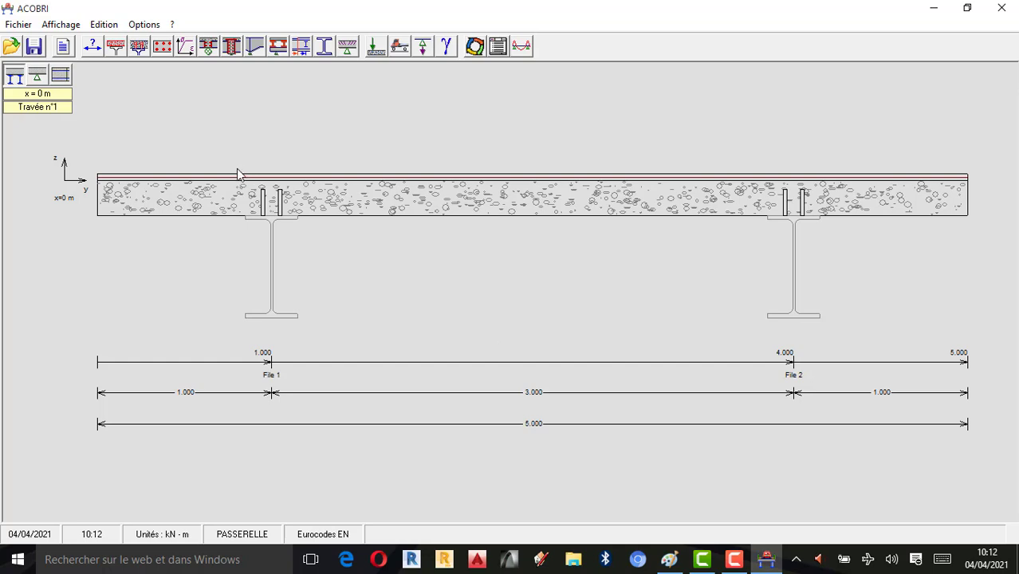
left_click(116, 46)
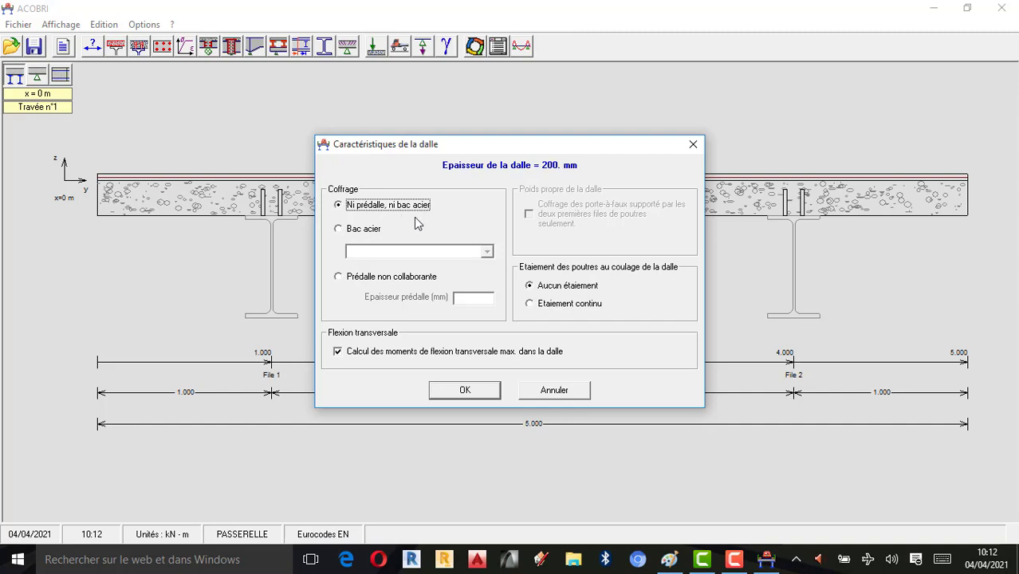
left_click(342, 230)
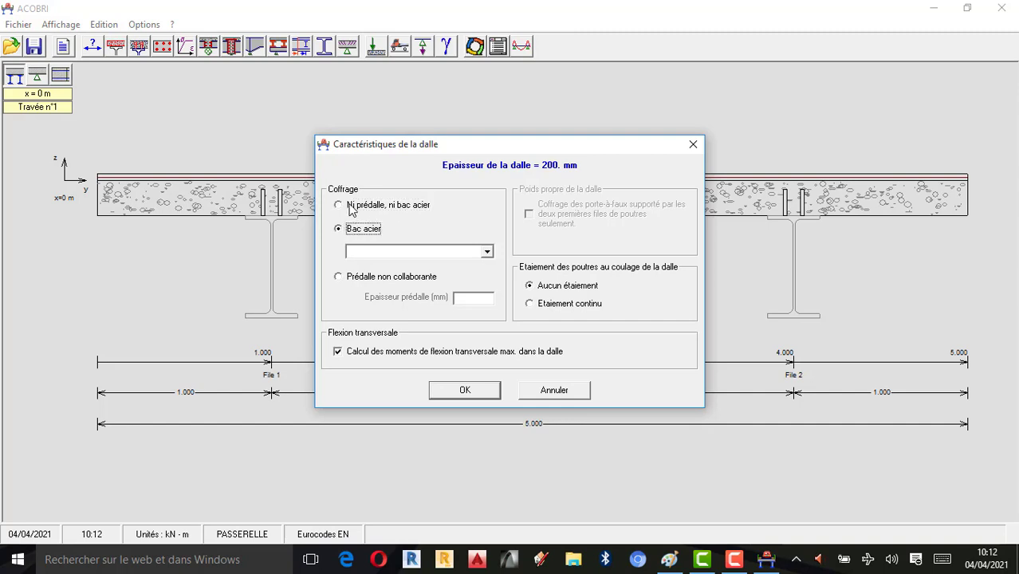
left_click(346, 207)
left_click(340, 233)
left_click(341, 206)
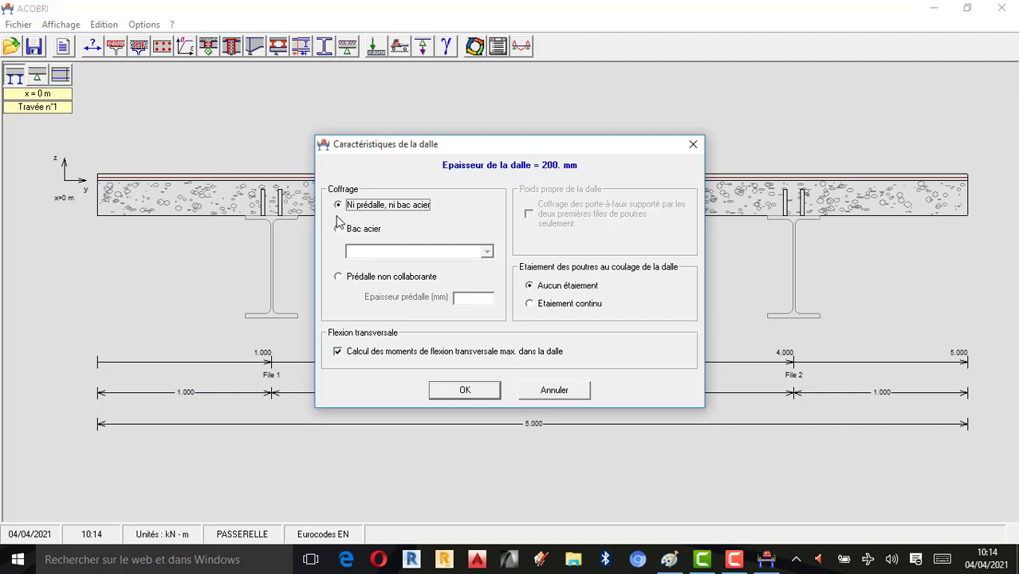
left_click(733, 559)
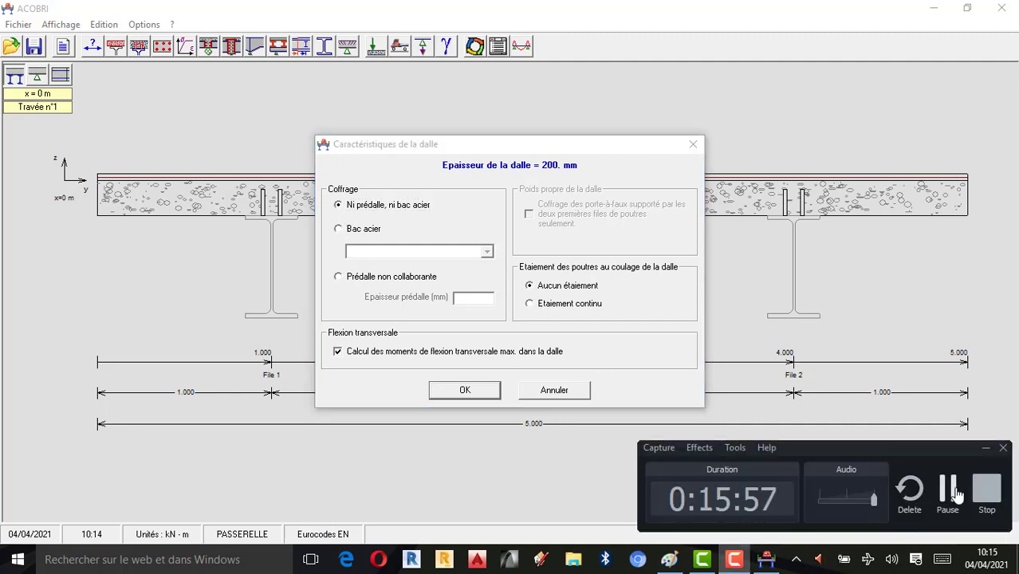
left_click(957, 495)
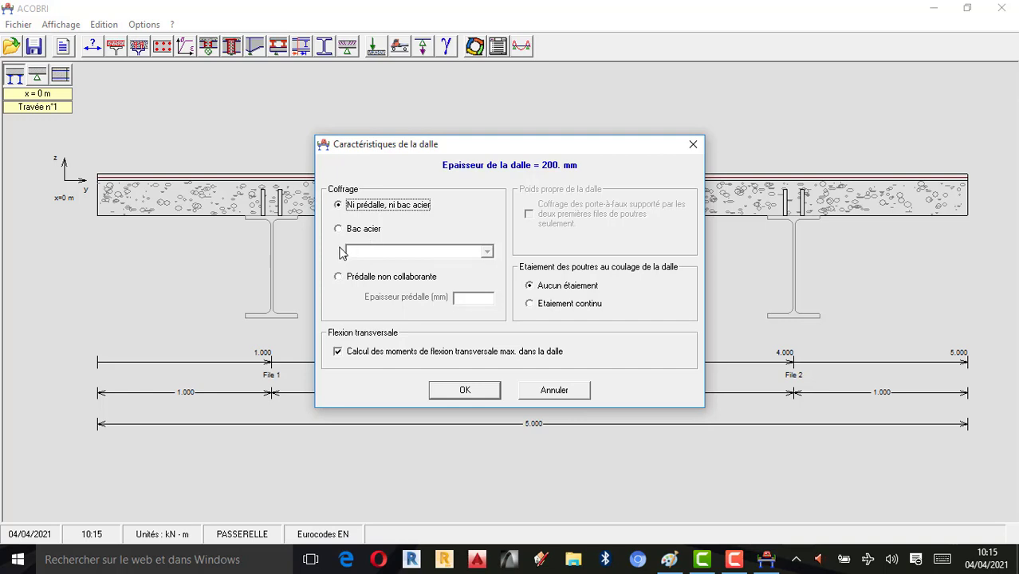
left_click(476, 388)
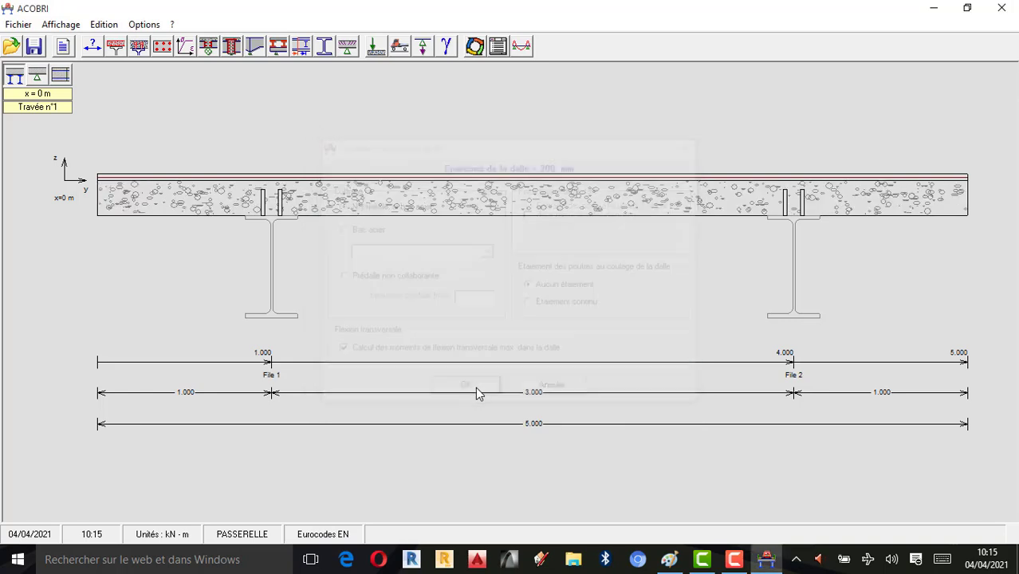
Open the connection settings and set the first connector type to Ø22x100.
left_click(139, 48)
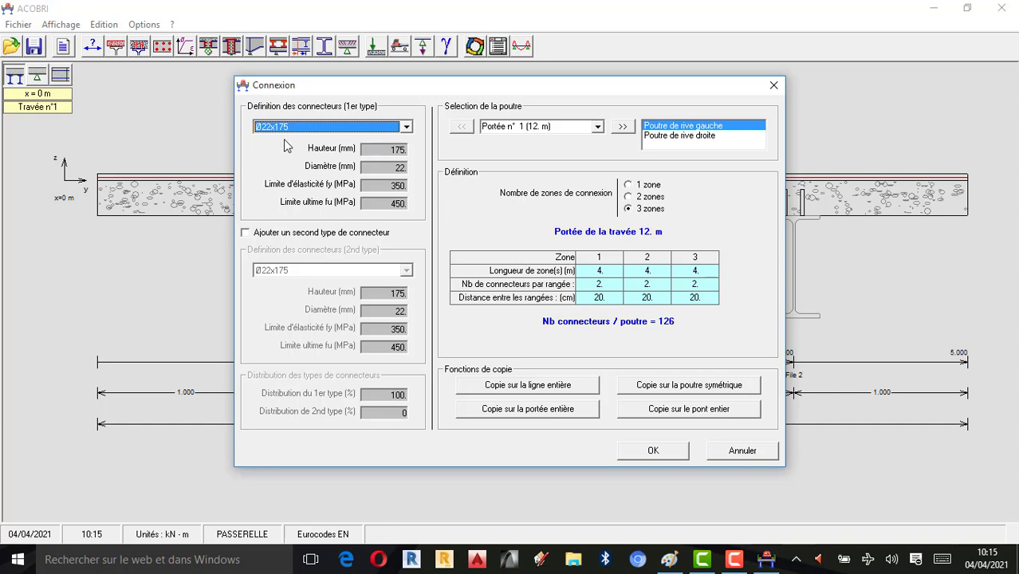
left_click(406, 126)
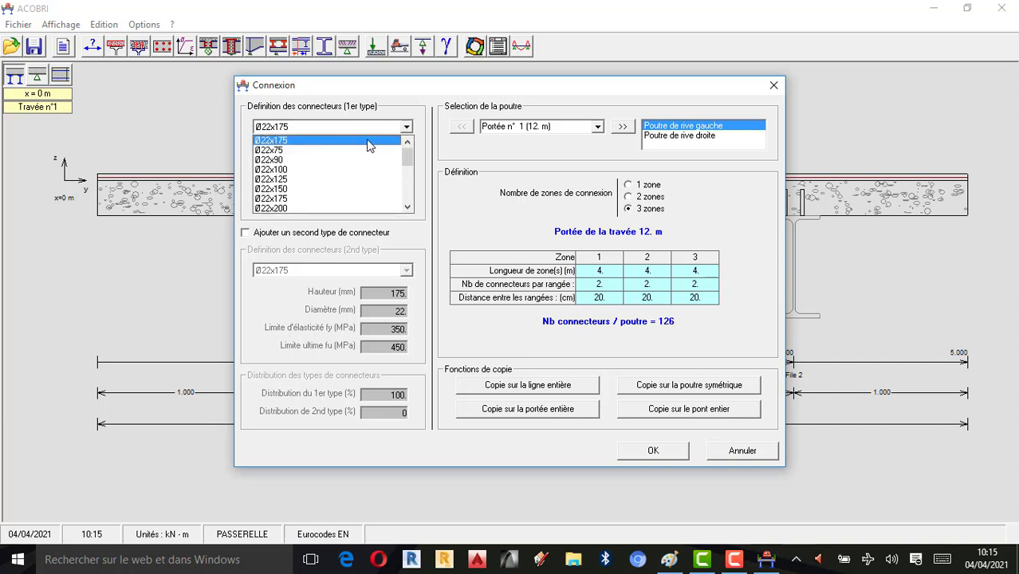
left_click(302, 170)
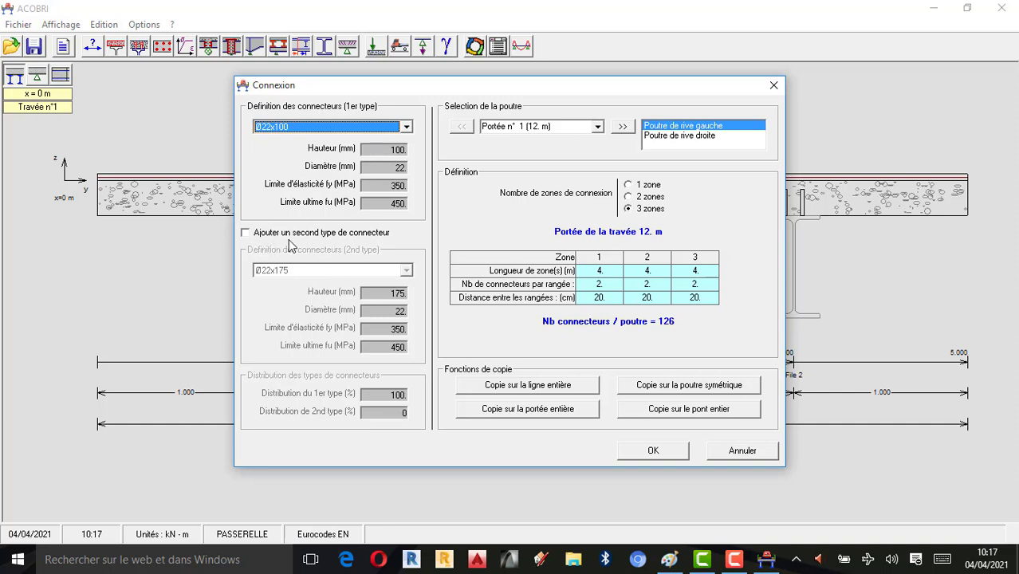
Try adding a second connector type and view the sizes offered for it.
left_click(246, 233)
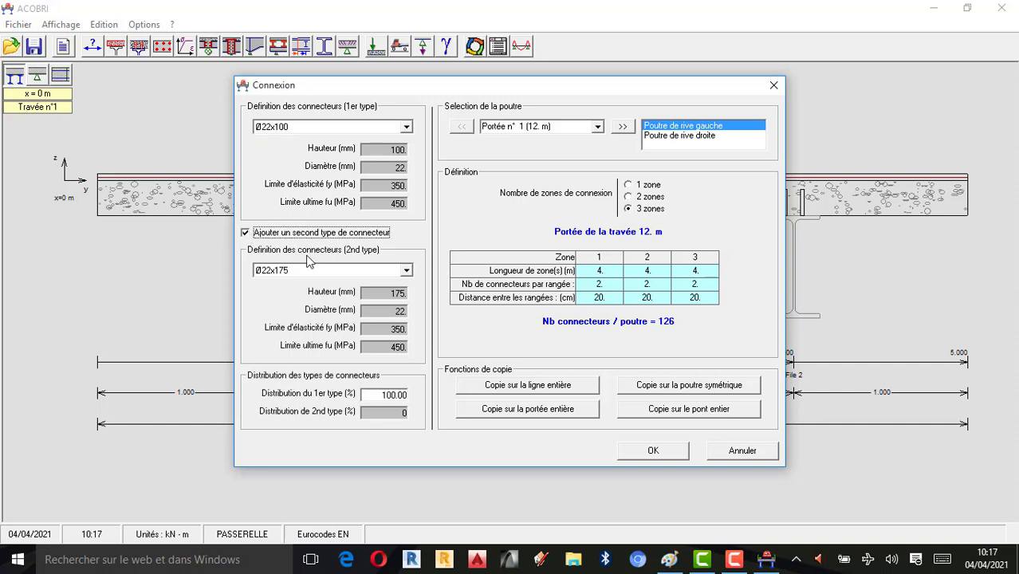
left_click(407, 270)
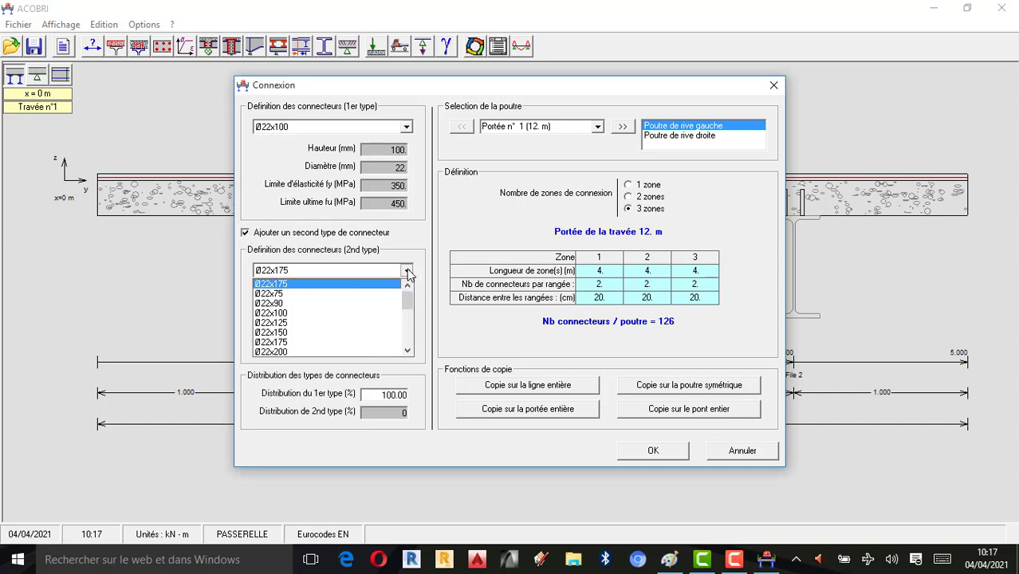
left_click(248, 239)
left_click(246, 234)
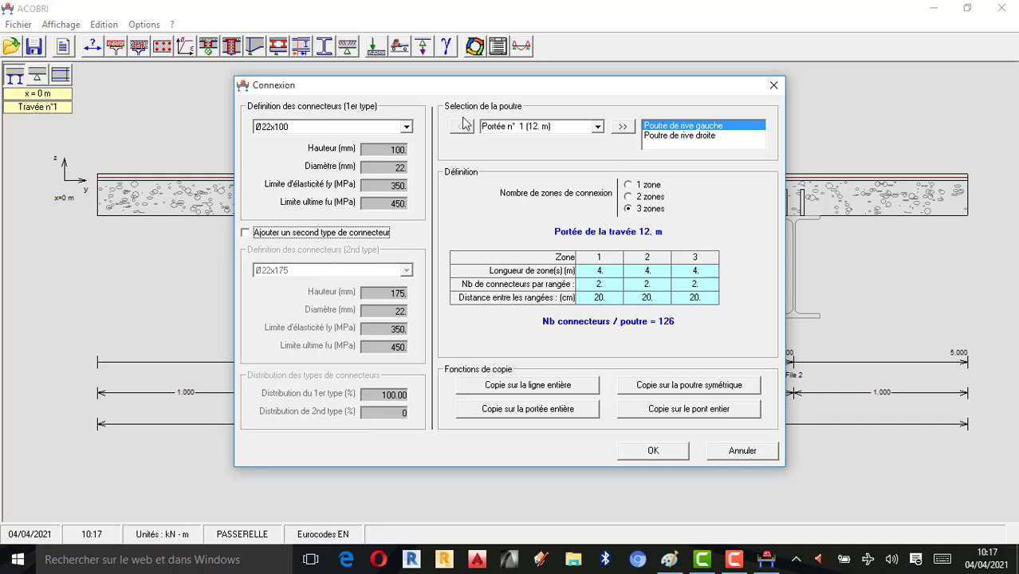
Look through the spans and edge beams available for the connection, ending on the left edge beam of span 1.
left_click(598, 130)
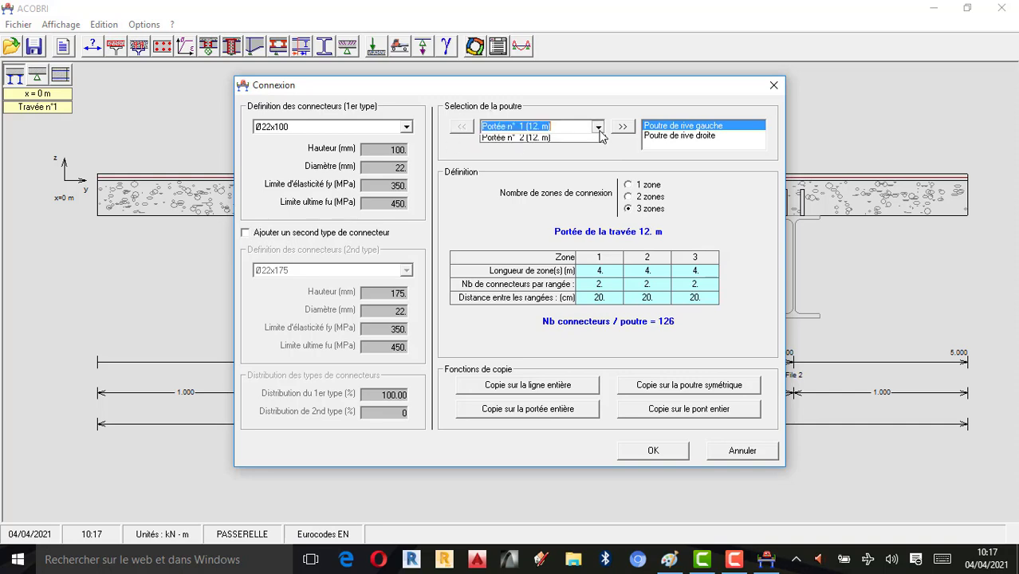
left_click(600, 134)
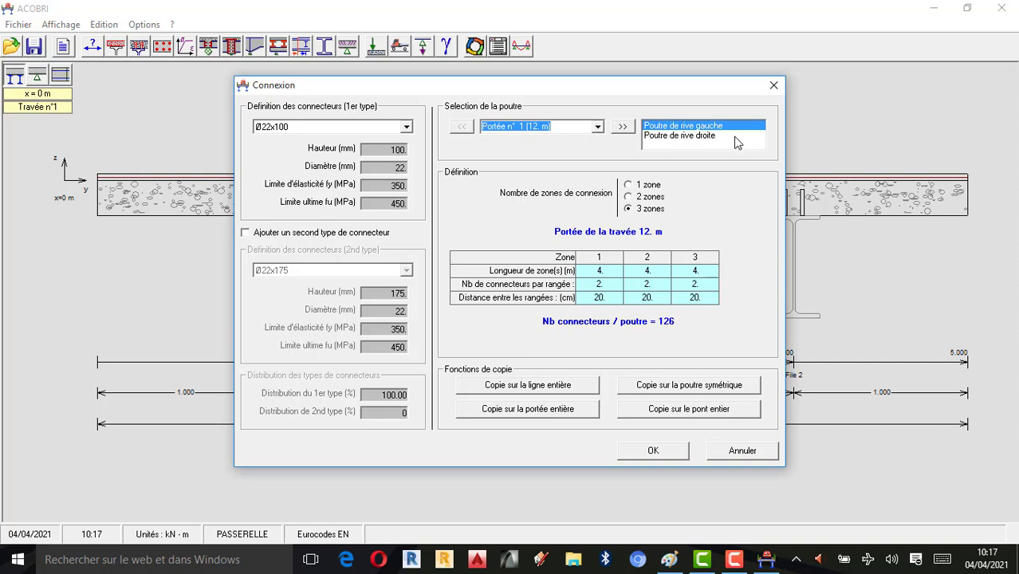
left_click(678, 137)
left_click(690, 126)
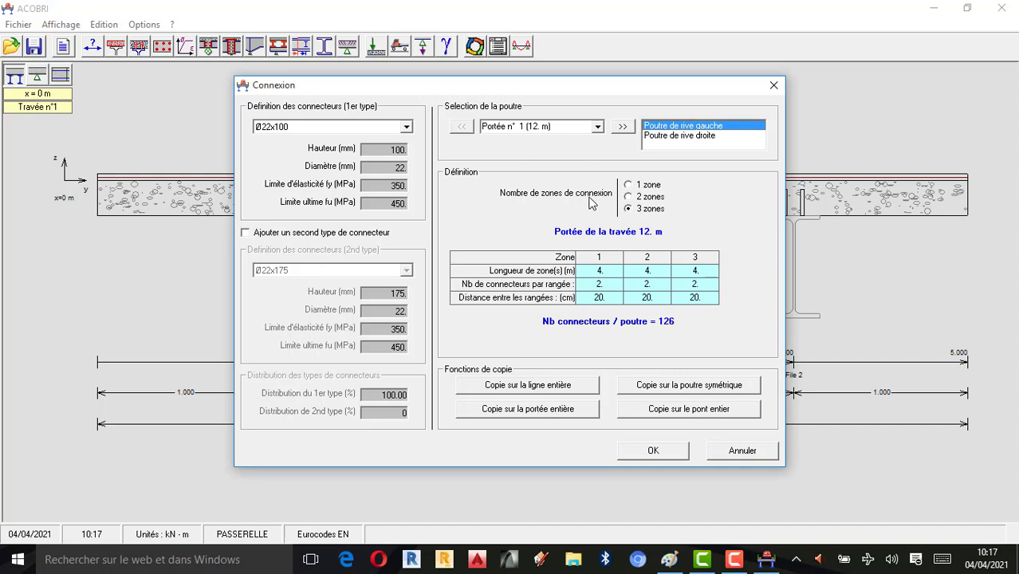
Compare one and two connection zones, choose 3 zones for the left edge beam of span 1, and accept the connection settings.
left_click(636, 188)
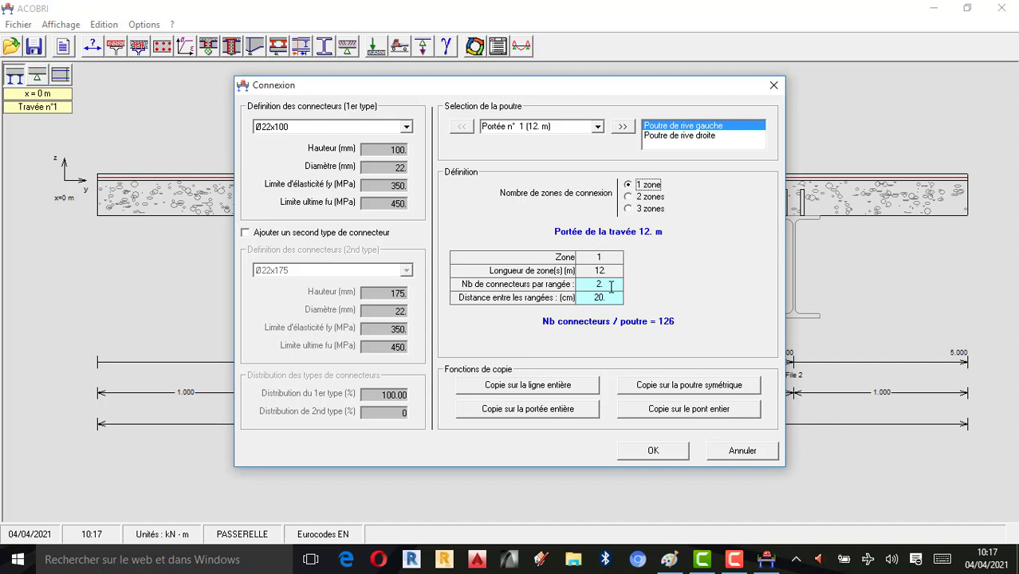
left_click(628, 197)
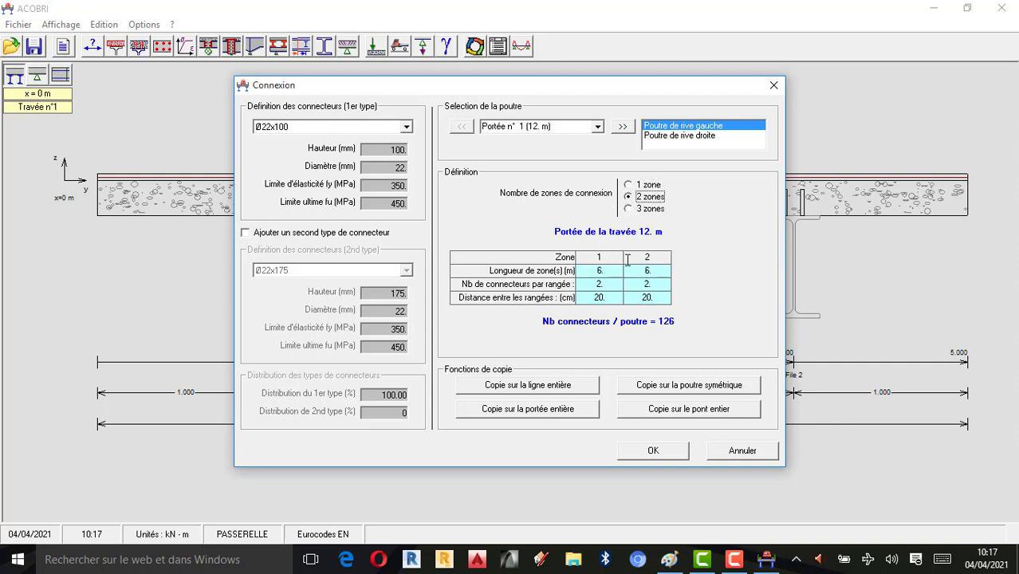
left_click(628, 208)
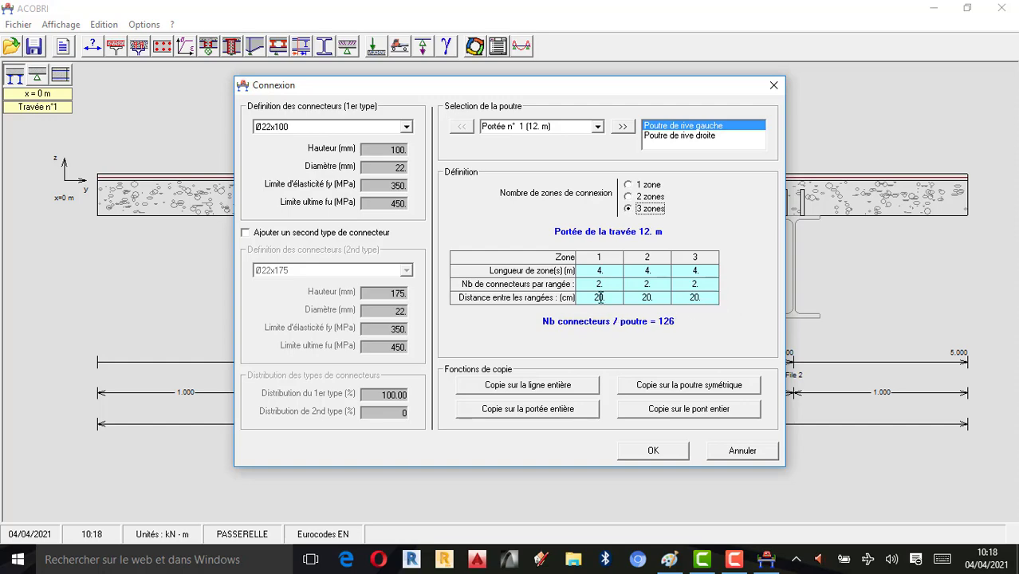
left_click(655, 451)
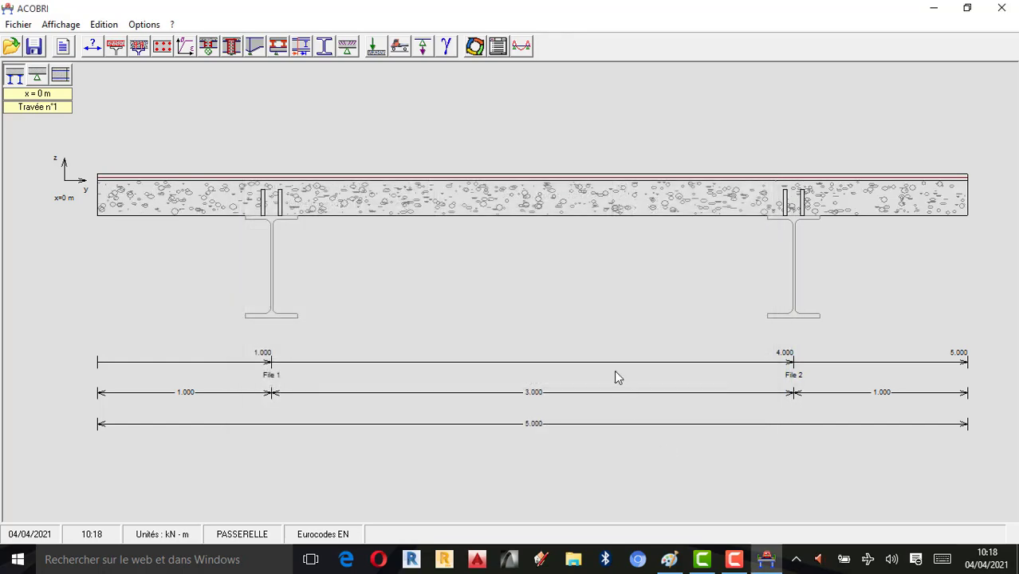
Open the slab reinforcement settings and set the upper layer's bar diameter to 16 mm.
left_click(162, 48)
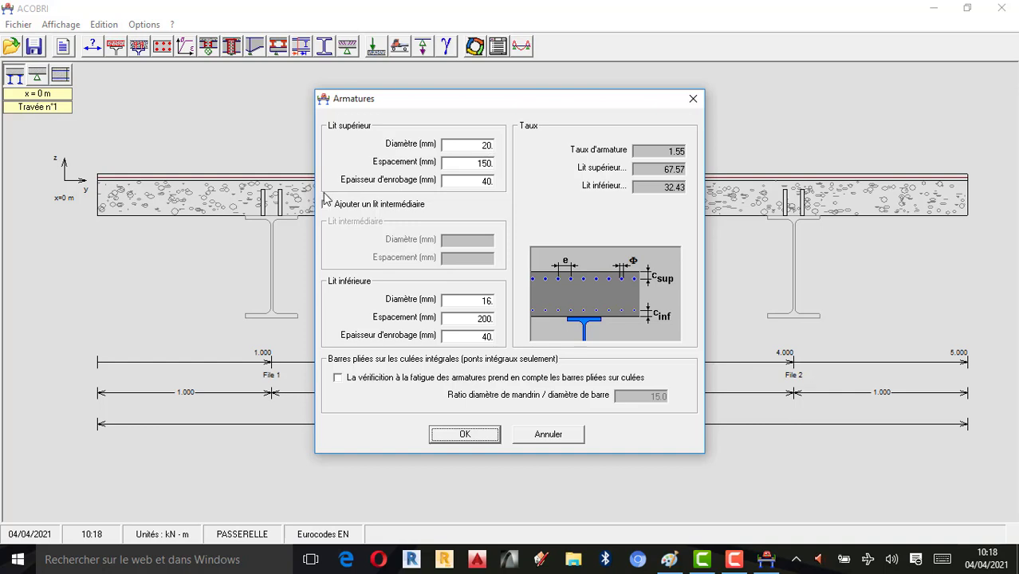
double_click(492, 144)
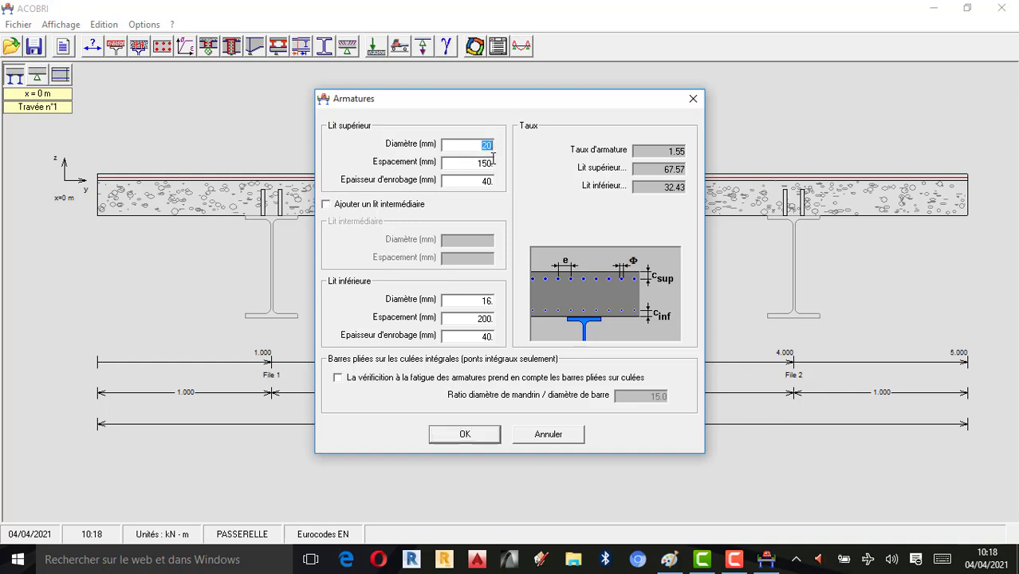
type("16")
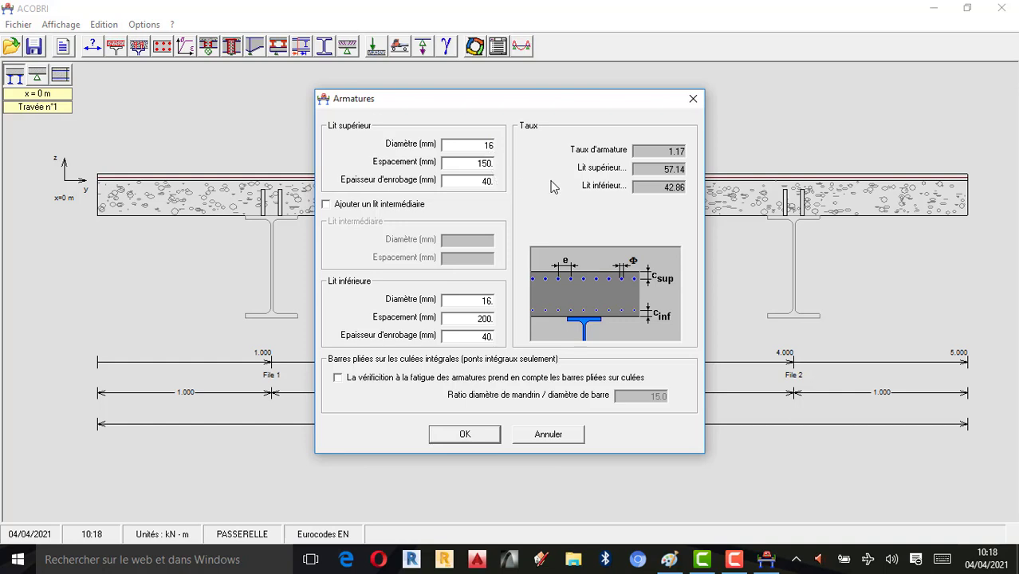
Try adding an intermediate reinforcement layer and compare the section diagram with and without it.
left_click(482, 205)
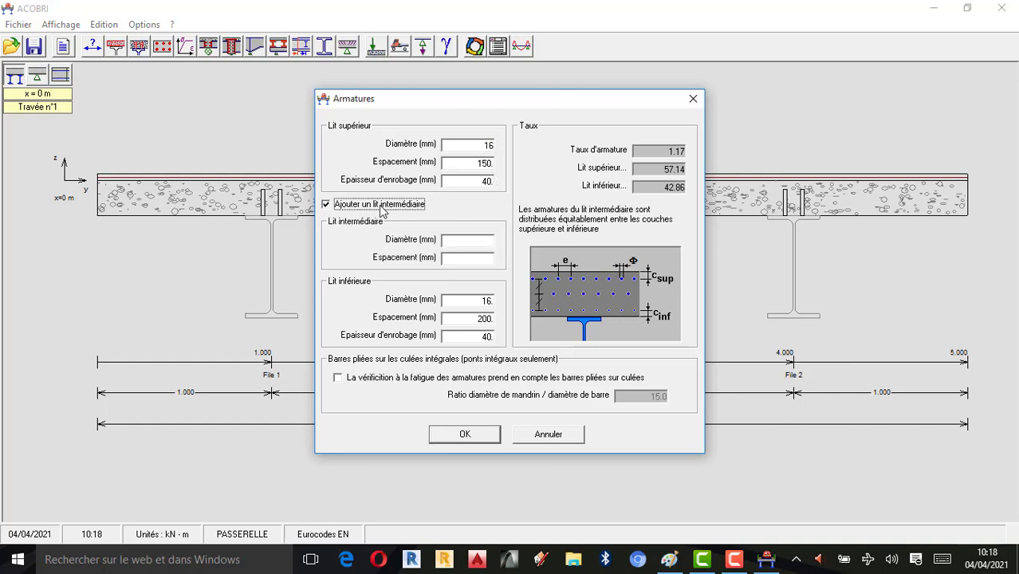
left_click(448, 205)
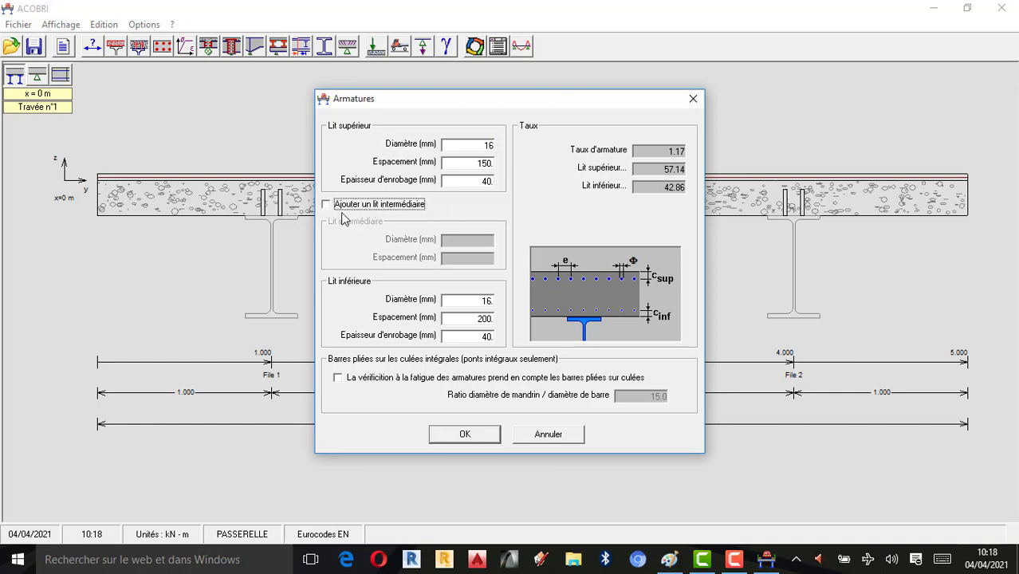
left_click(328, 205)
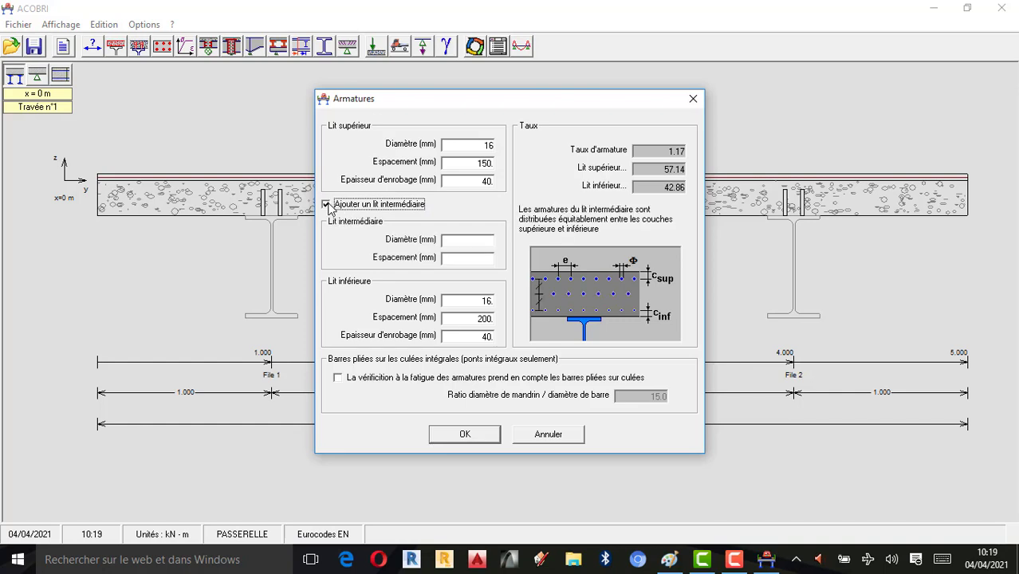
left_click(327, 205)
left_click(326, 205)
left_click(327, 205)
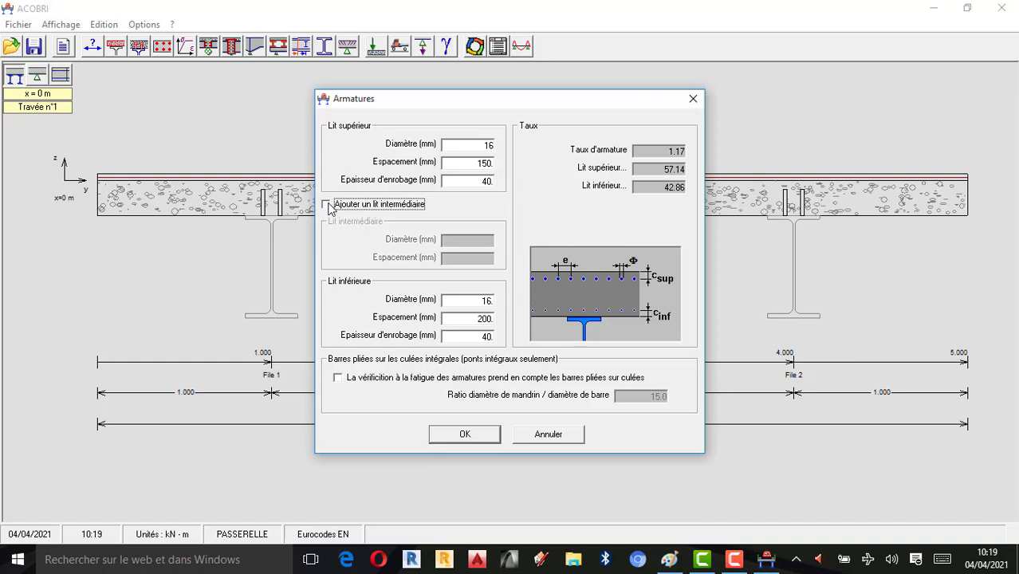
left_click(327, 206)
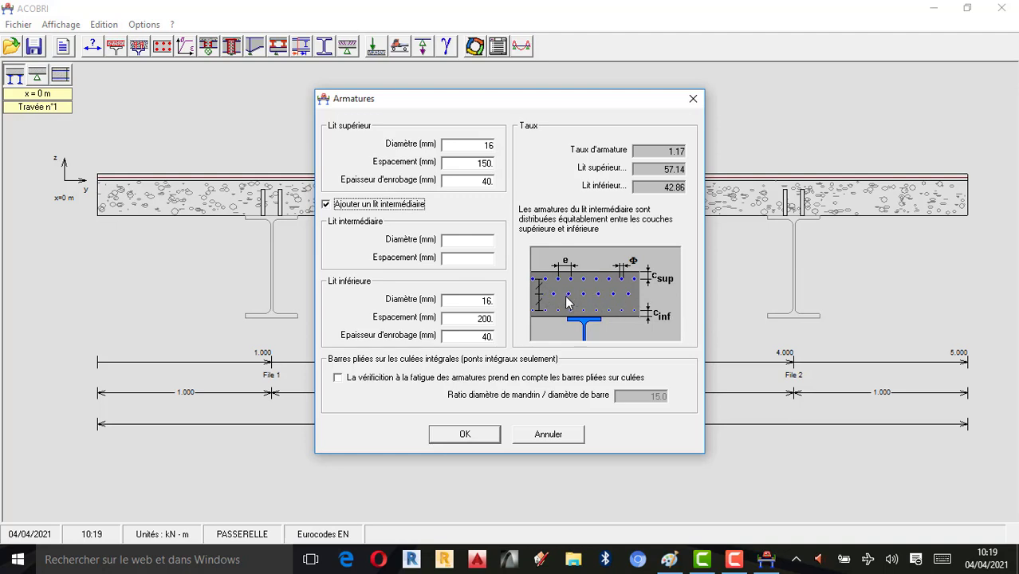
left_click(327, 206)
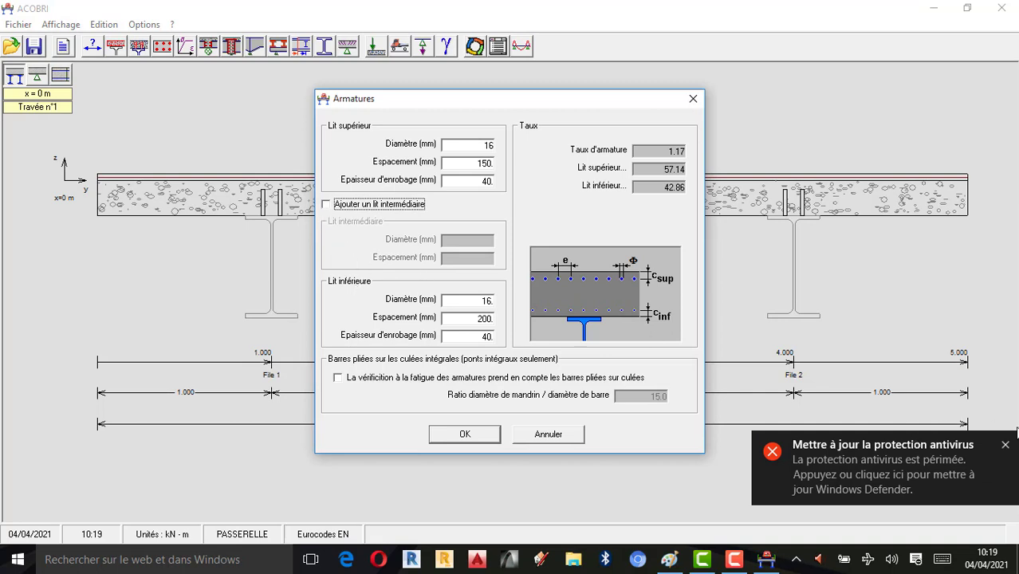
Dismiss the antivirus notification and set the upper reinforcement layer's concrete cover to 30 mm.
left_click(1005, 445)
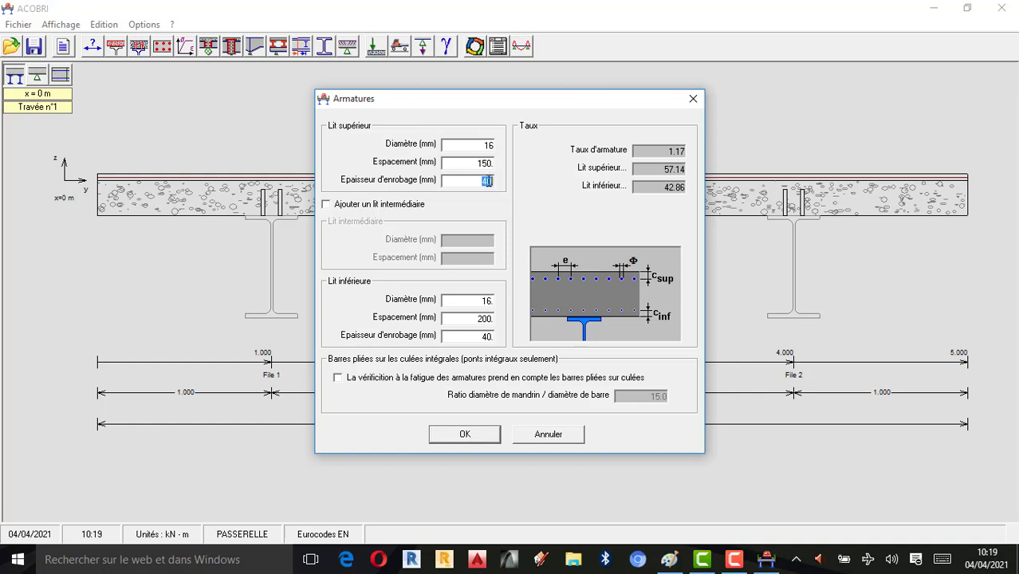
type("30")
left_click(443, 206)
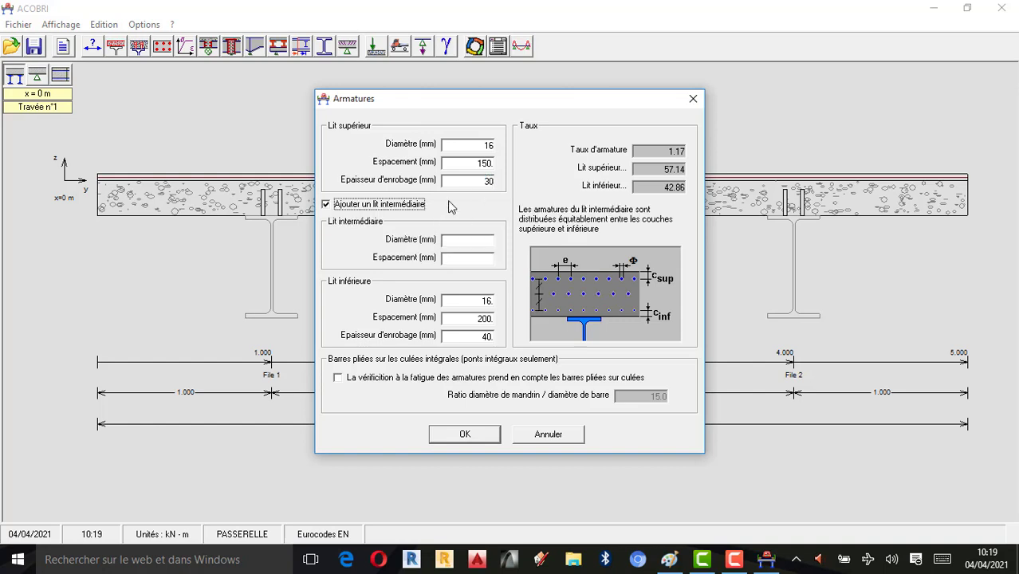
Remove the intermediate reinforcement layer and set the lower layer's concrete cover to 30 mm and bar spacing to 150 mm.
left_click(445, 208)
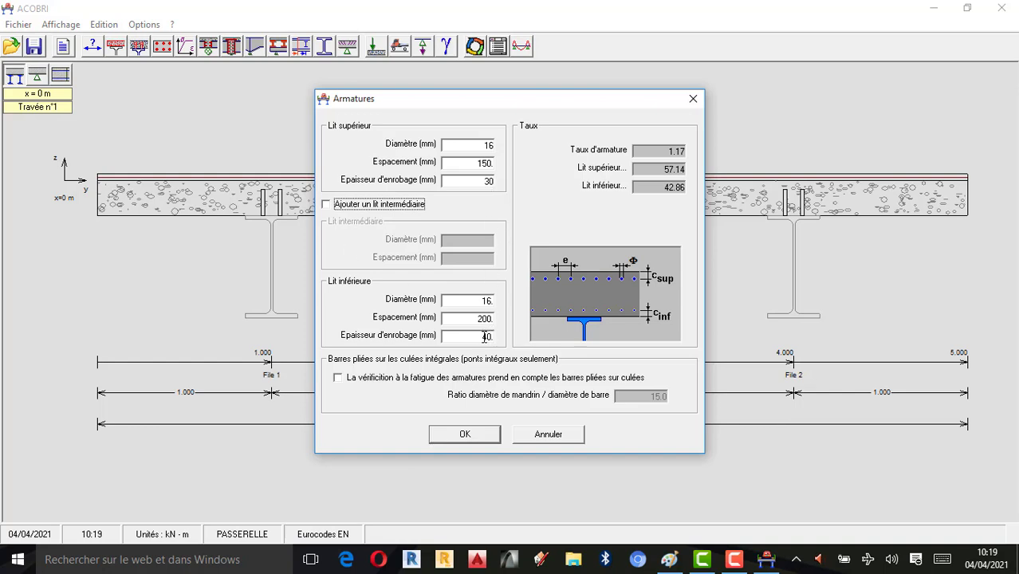
left_click_drag(476, 336, 521, 337)
type("30")
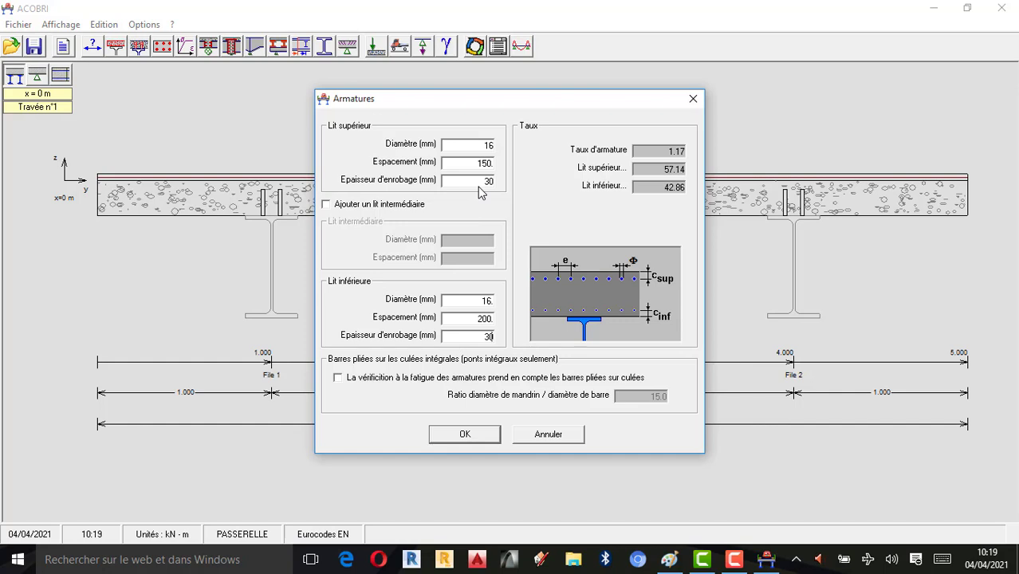
double_click(478, 317)
type("150")
Try the bent-bar fatigue check option for integral abutments, leave it disabled, and accept the reinforcement settings.
left_click(344, 386)
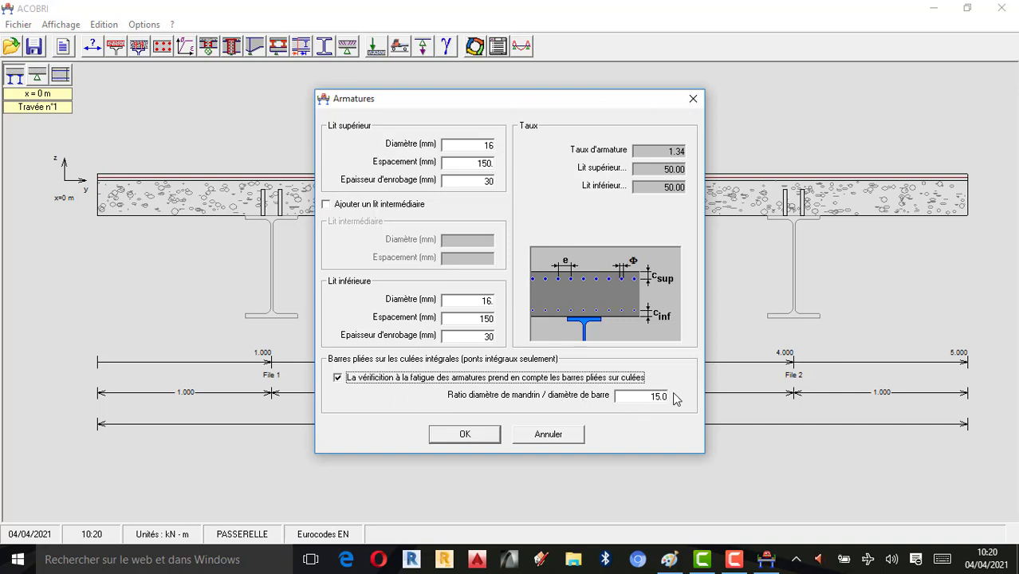
left_click(336, 377)
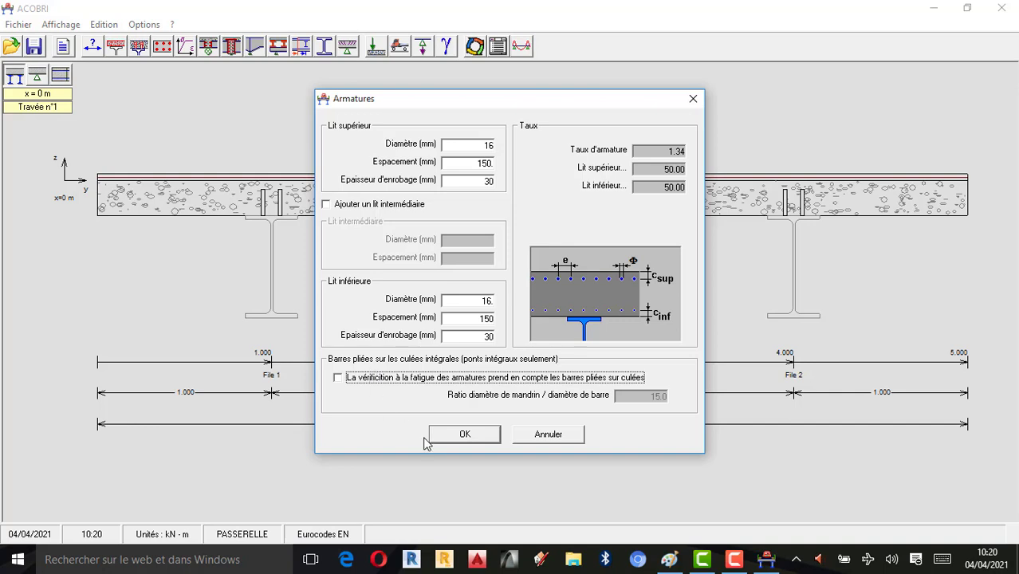
left_click(467, 435)
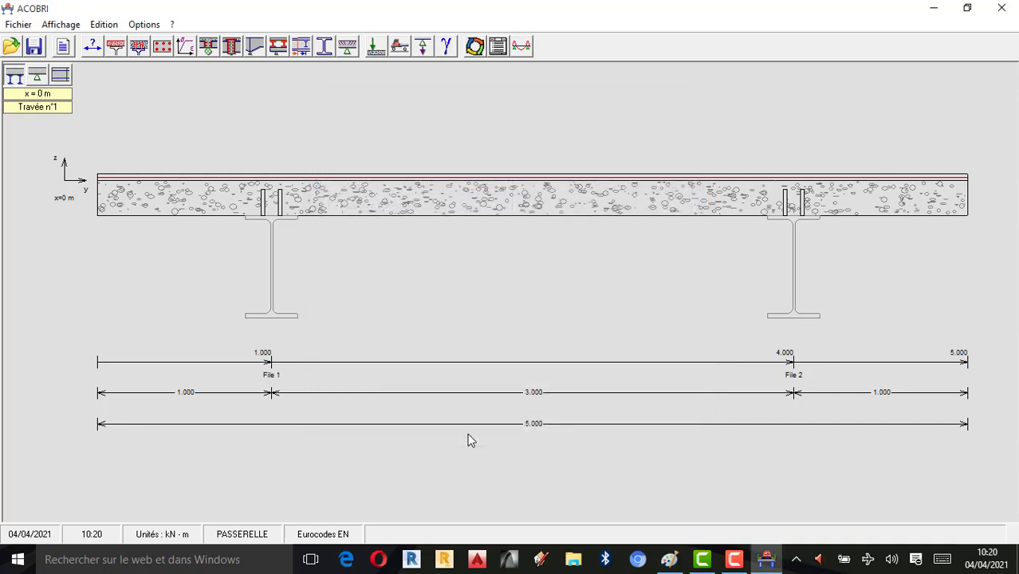
Open the material settings, choose S355 as the beam steel grade, and keep C35/45 as the concrete class.
left_click(188, 48)
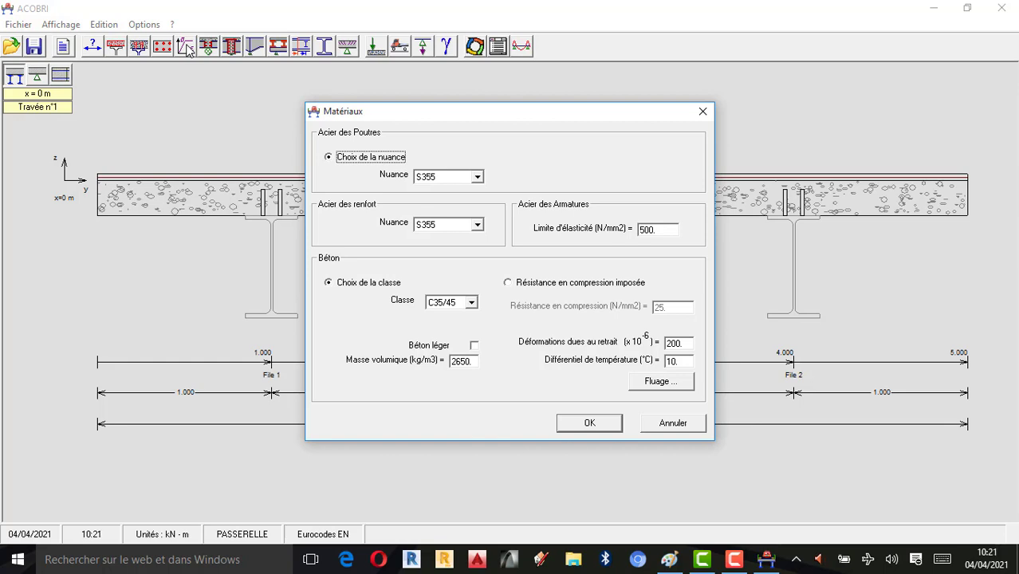
left_click(476, 177)
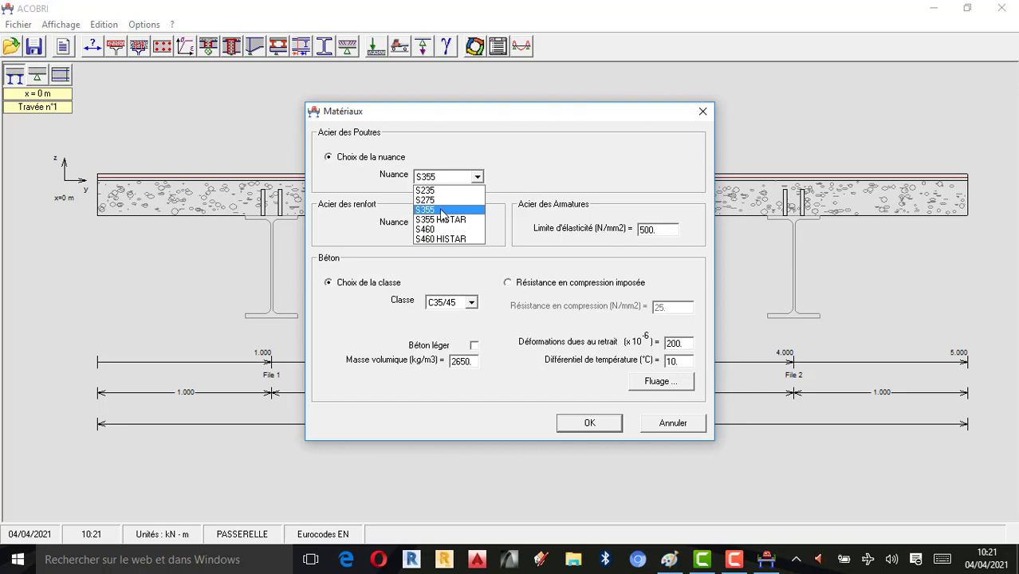
left_click(442, 210)
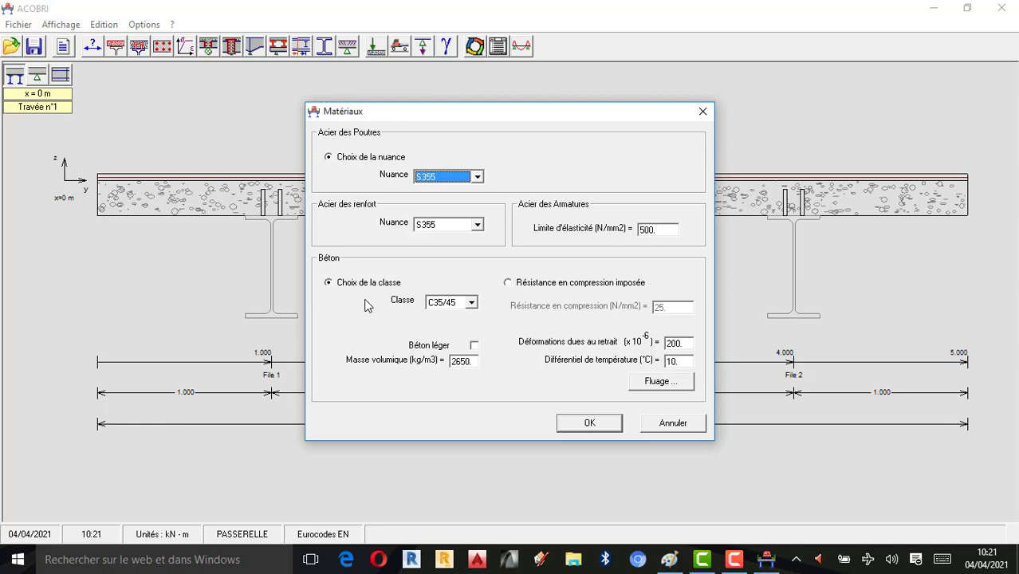
left_click(471, 302)
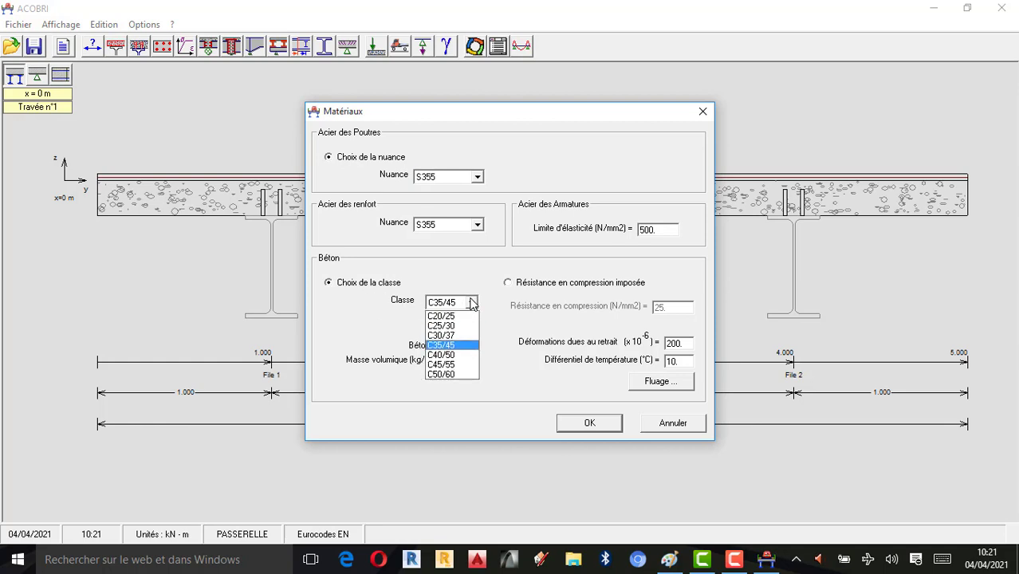
left_click(471, 302)
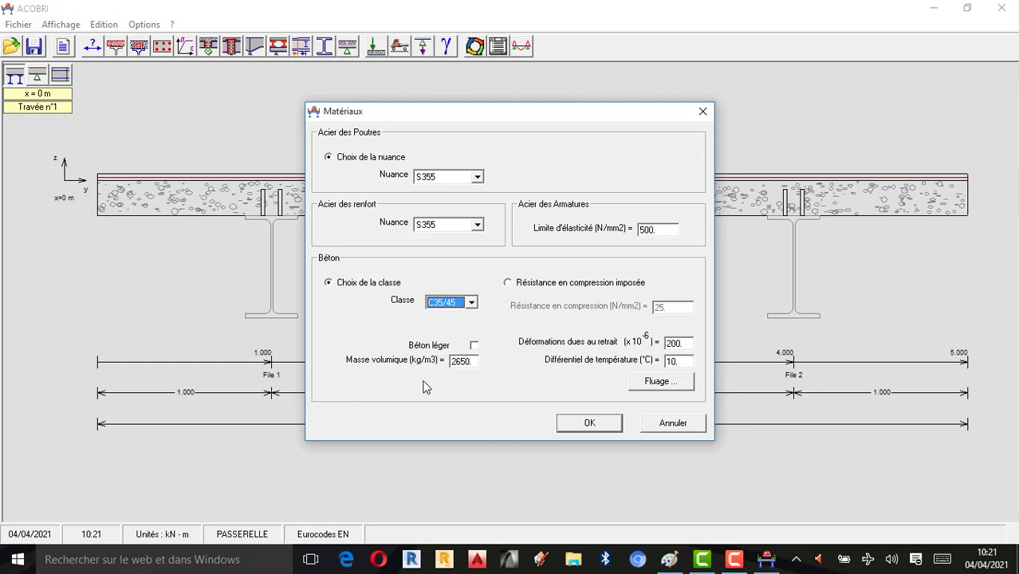
Review the concrete creep coefficients and ambient humidity, accept them, and confirm the material settings.
left_click(660, 381)
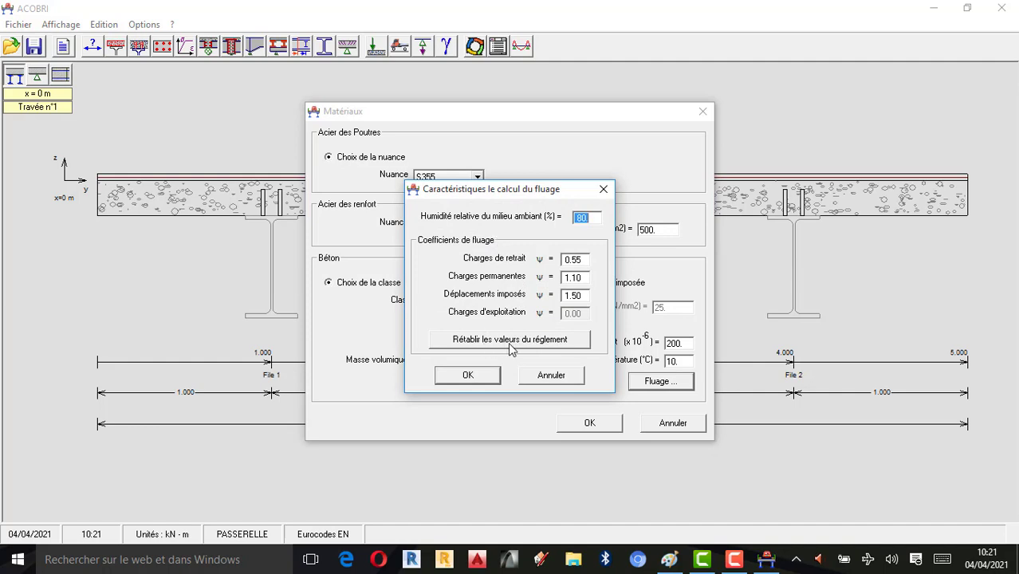
left_click(479, 378)
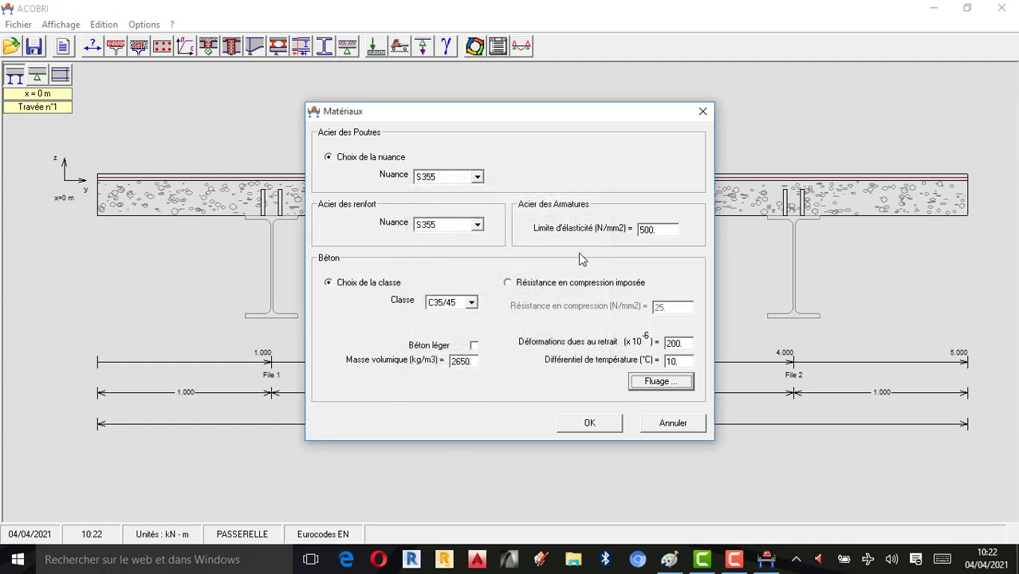
left_click(598, 426)
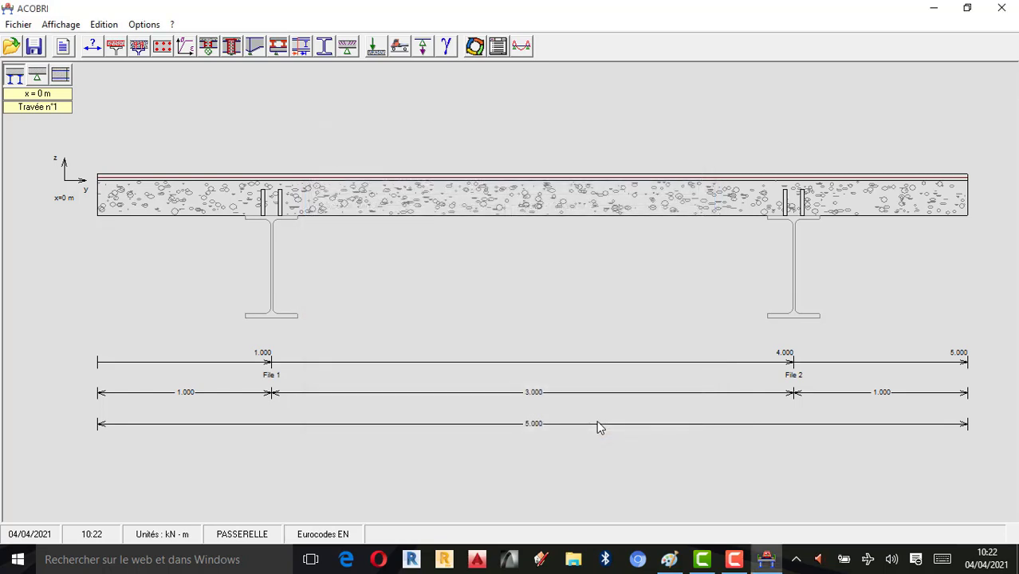
Examine the flexural rigidity options for the origin abutment's support and accept the support connection settings.
left_click(211, 49)
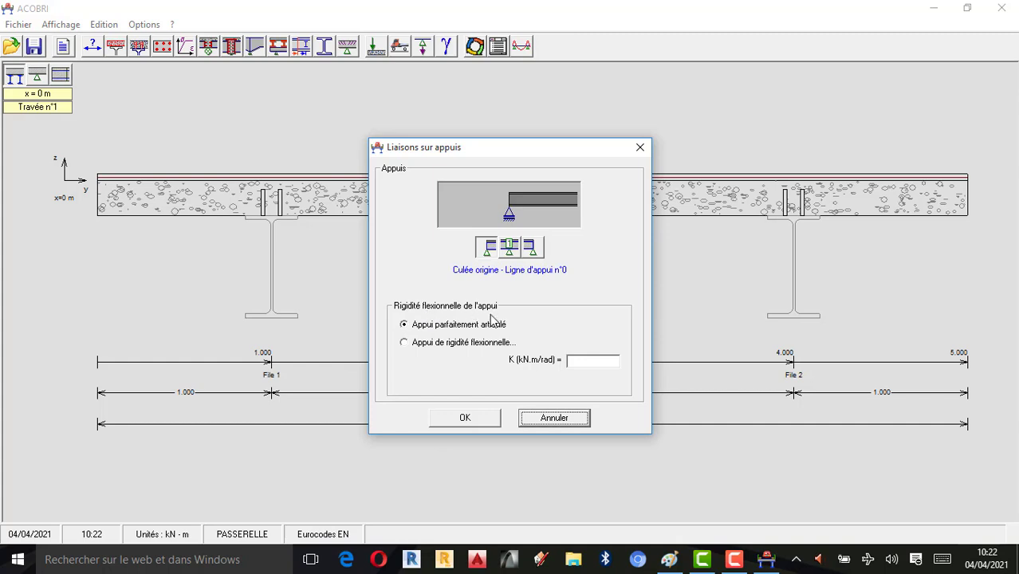
left_click(405, 343)
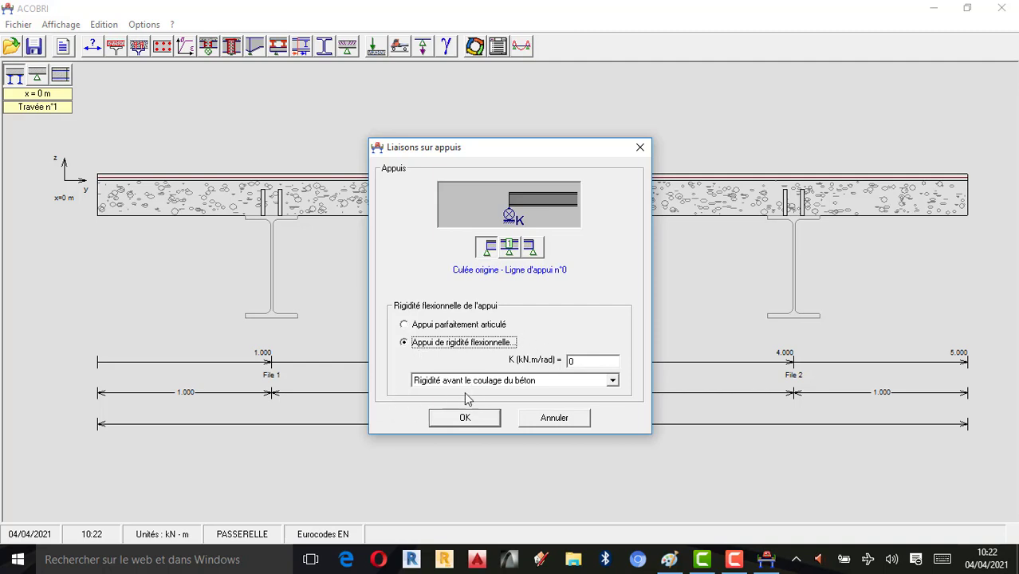
left_click(613, 381)
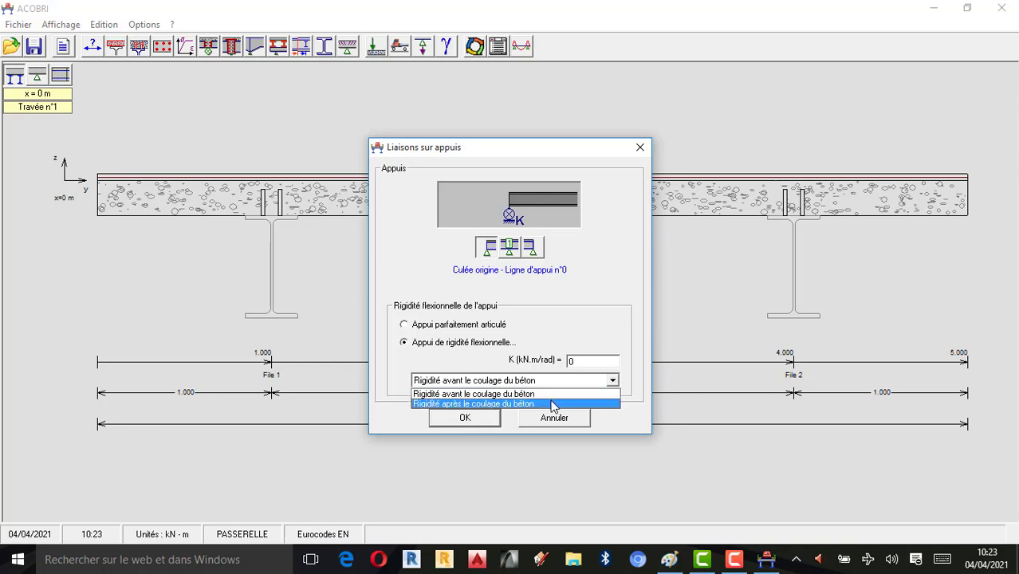
left_click(407, 330)
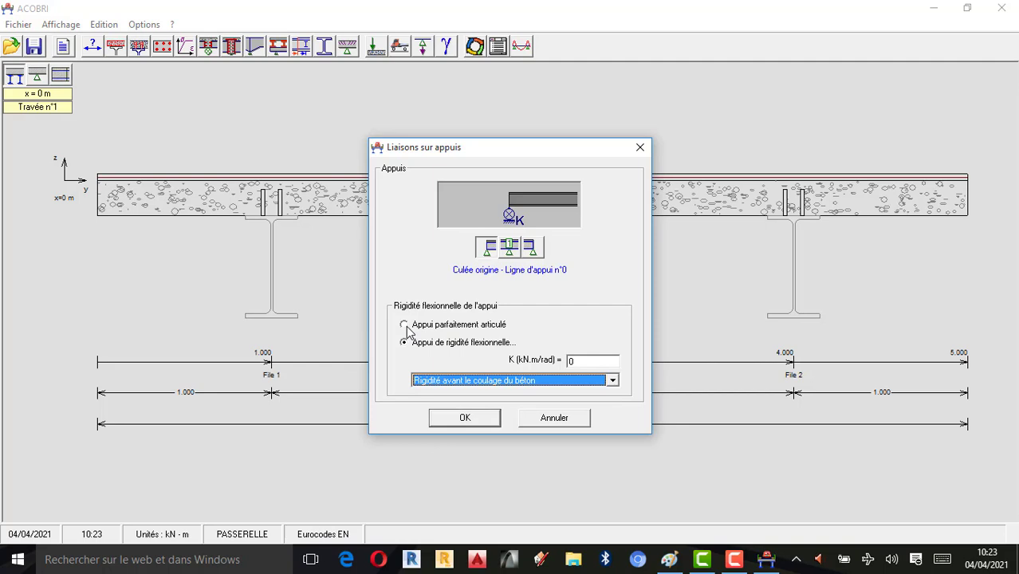
left_click(468, 419)
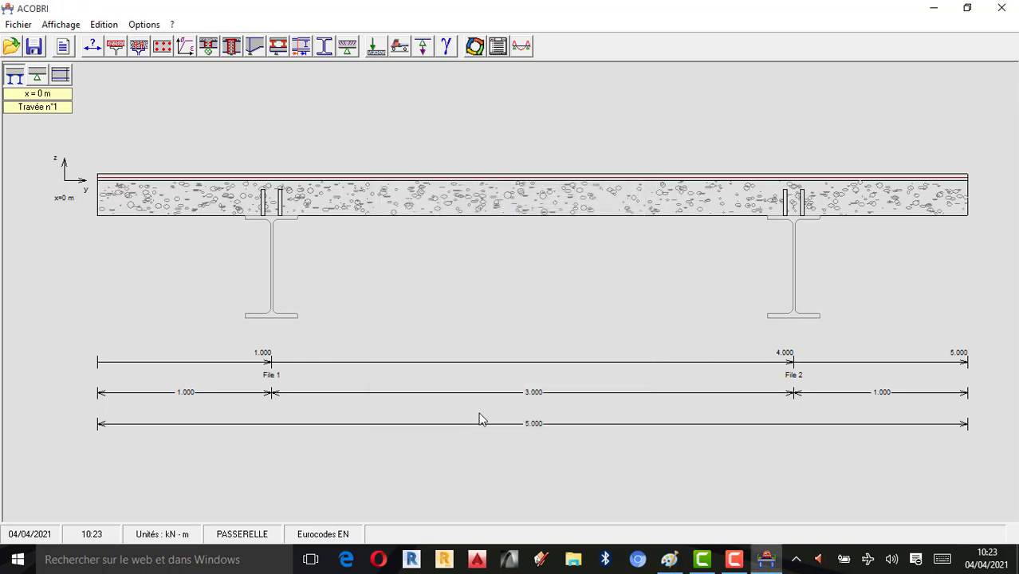
Compare the beam continuity options for the concrete crossheads, keep no continuity and no top-flange continuity system, and accept the parameters.
left_click(232, 47)
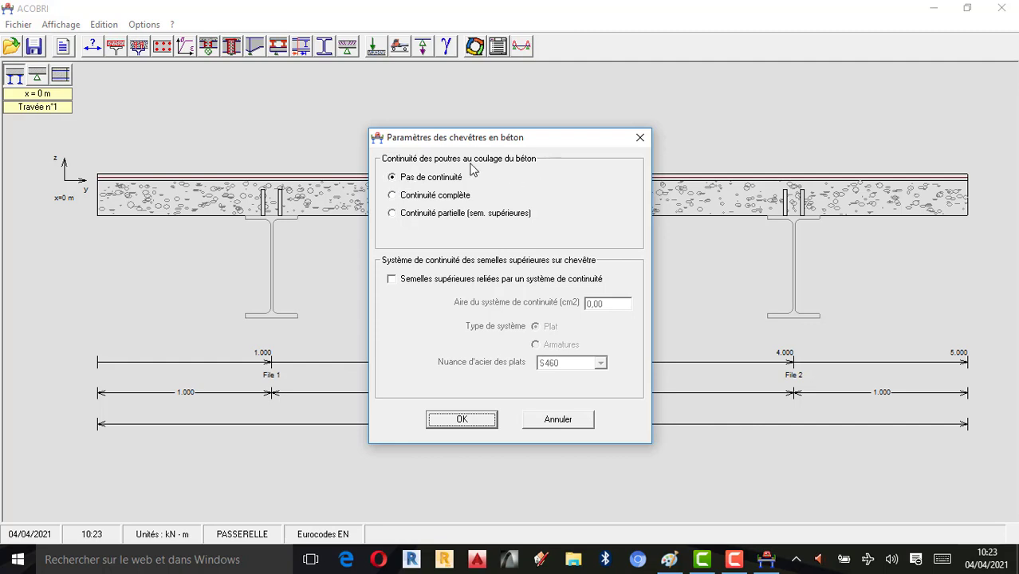
left_click(393, 197)
left_click(393, 214)
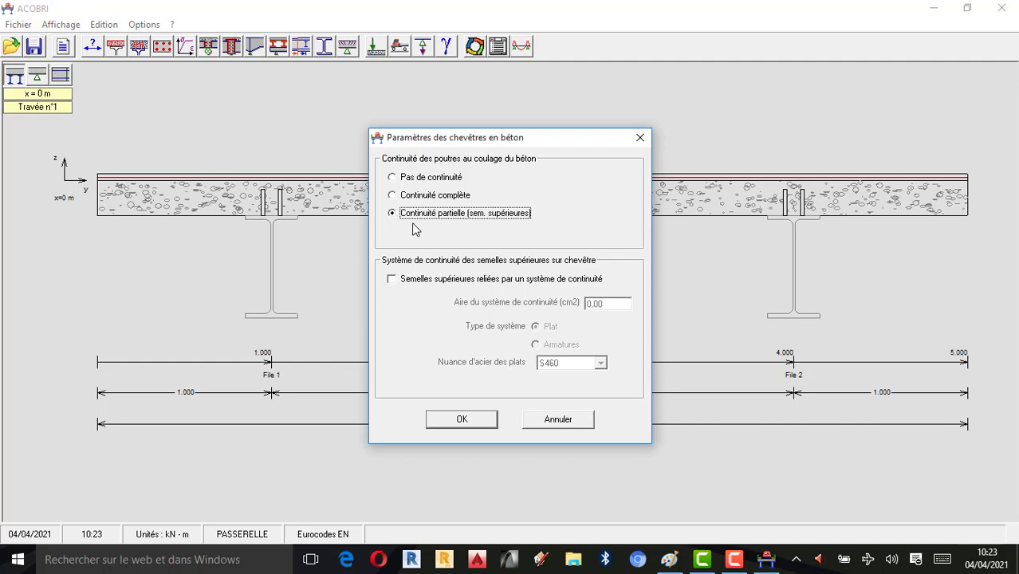
left_click(392, 178)
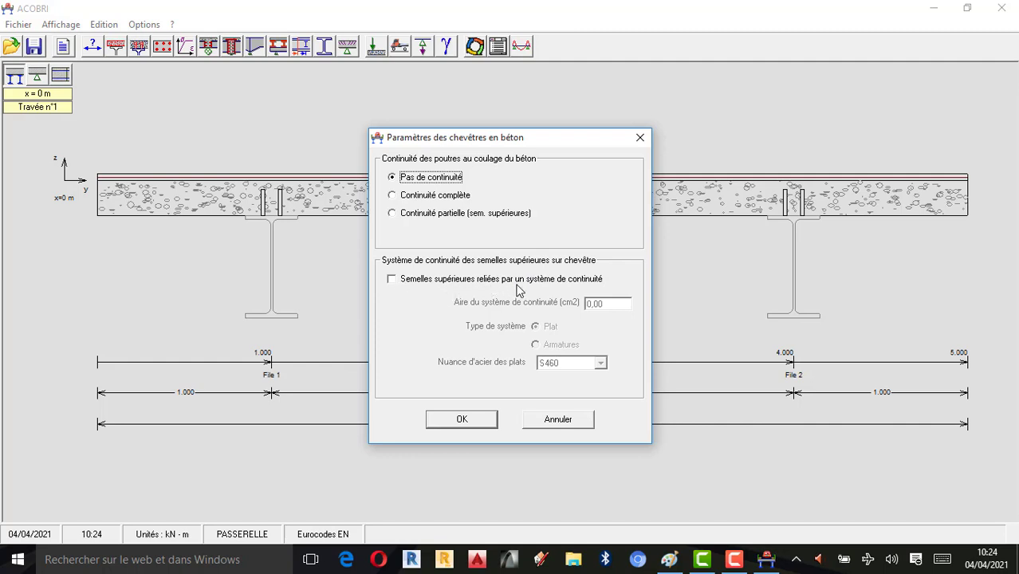
left_click(392, 282)
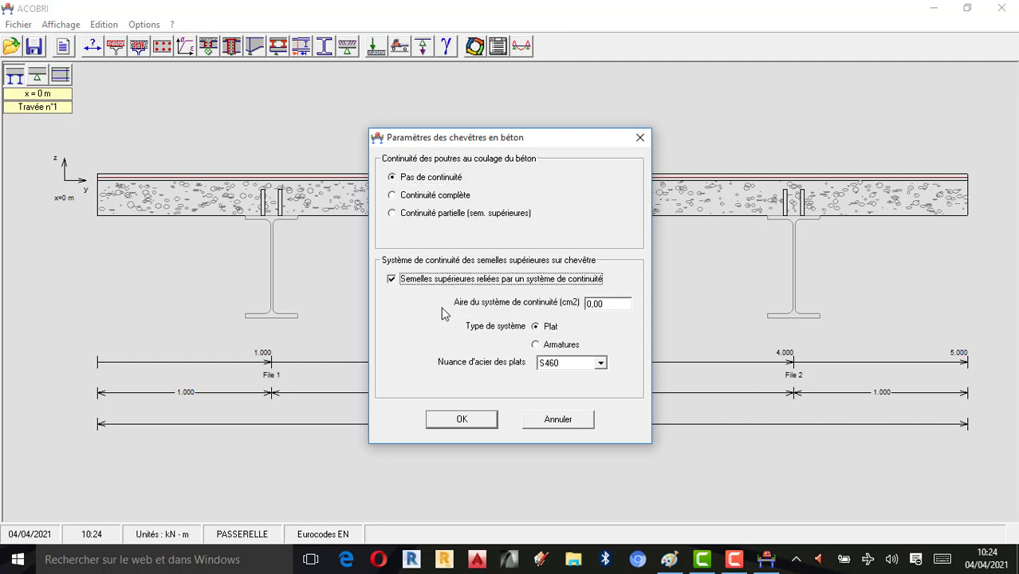
left_click(396, 283)
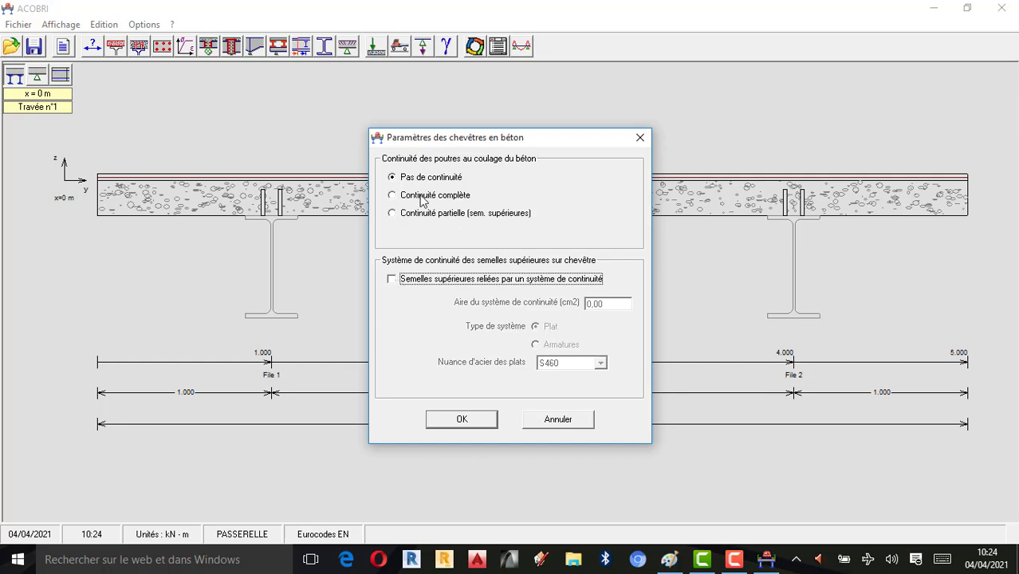
left_click(463, 419)
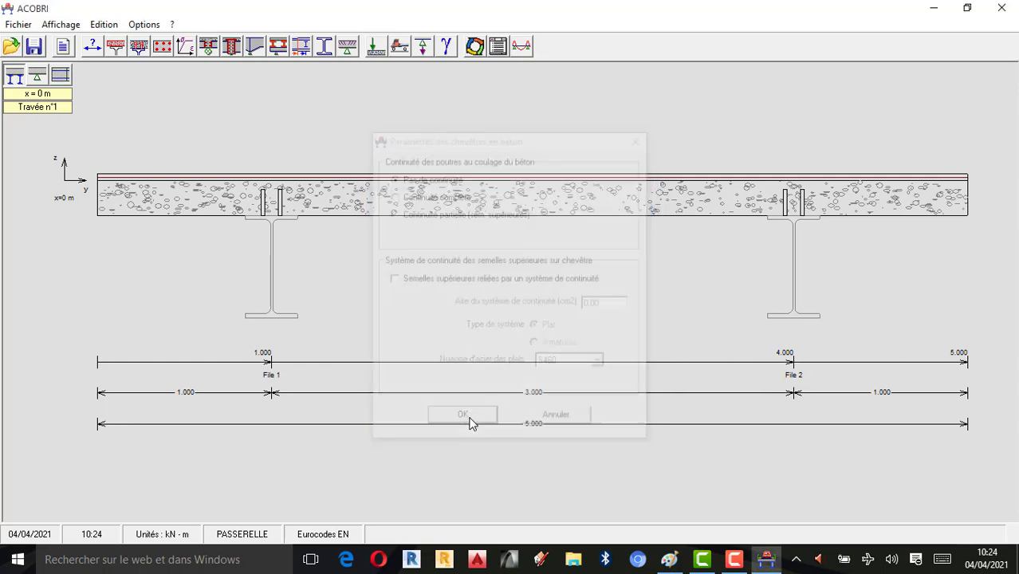
left_click(765, 560)
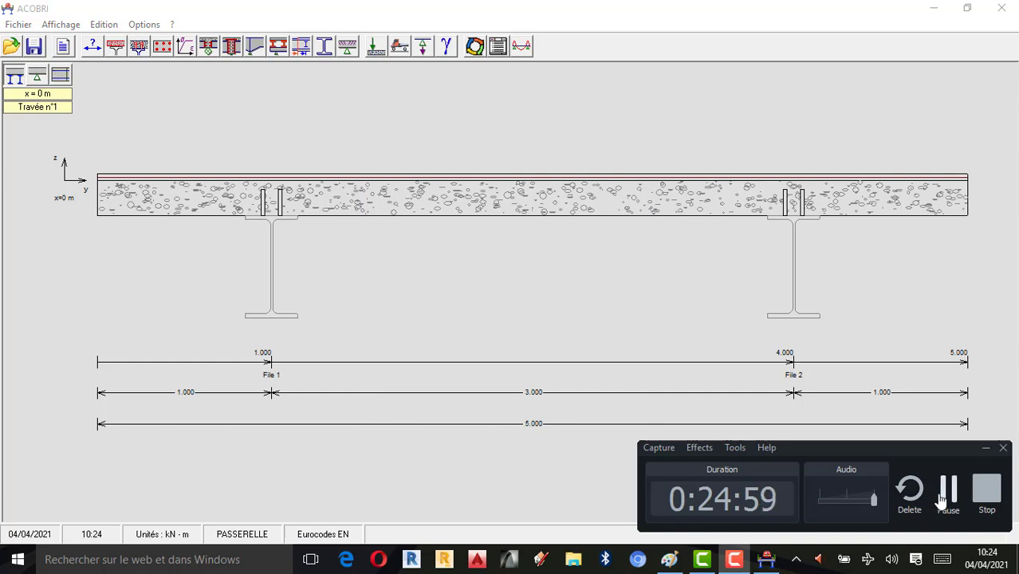
left_click(944, 502)
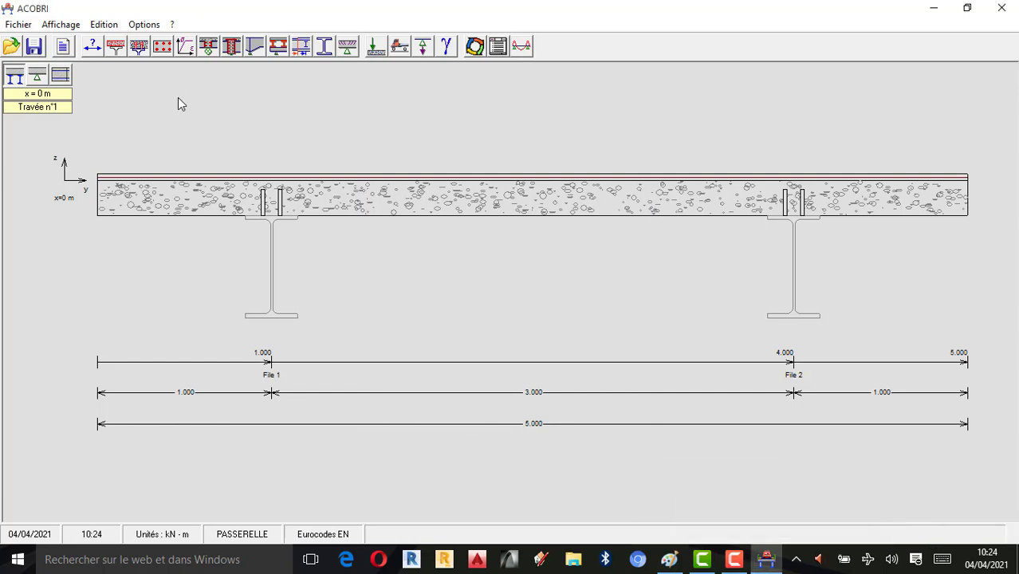
Open the support haunch settings and add haunches at both the left and right supports of span 1.
left_click(254, 47)
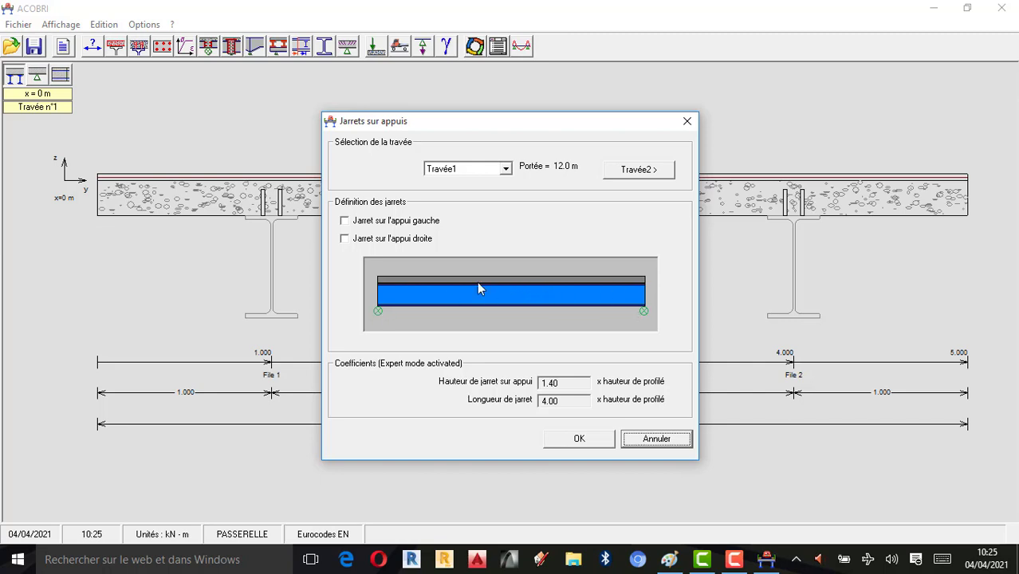
left_click(345, 221)
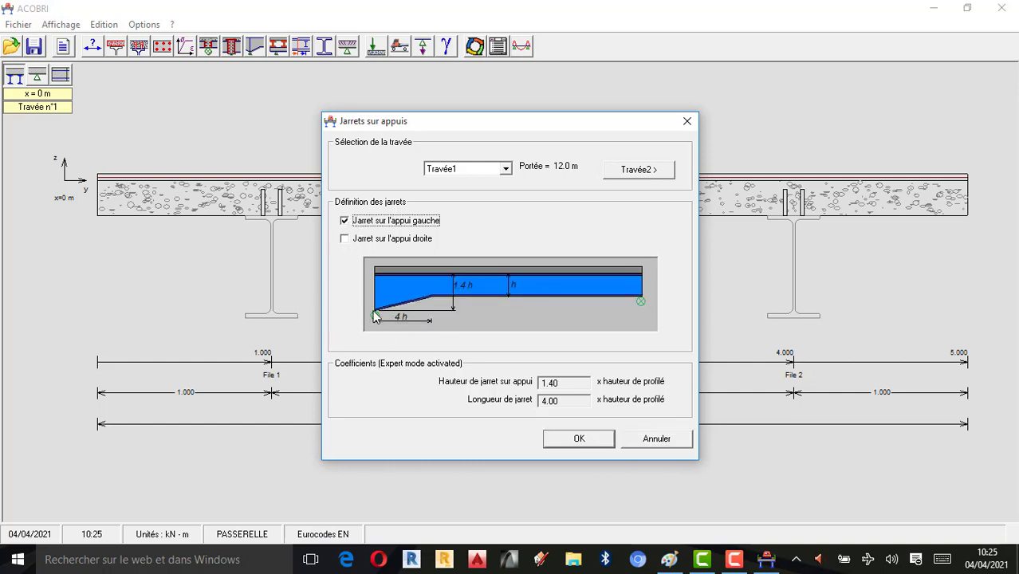
left_click(346, 239)
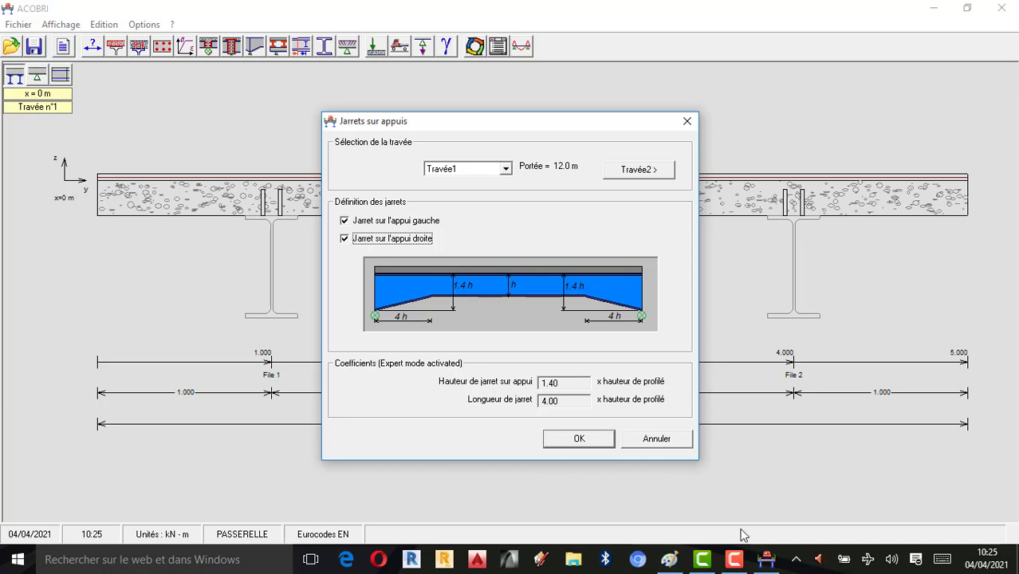
left_click(734, 558)
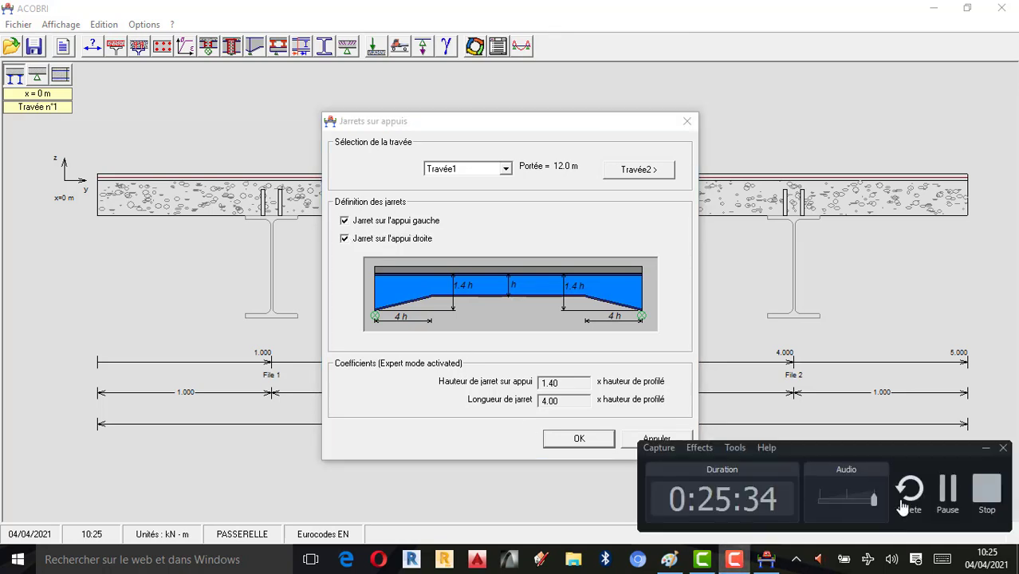
left_click(942, 489)
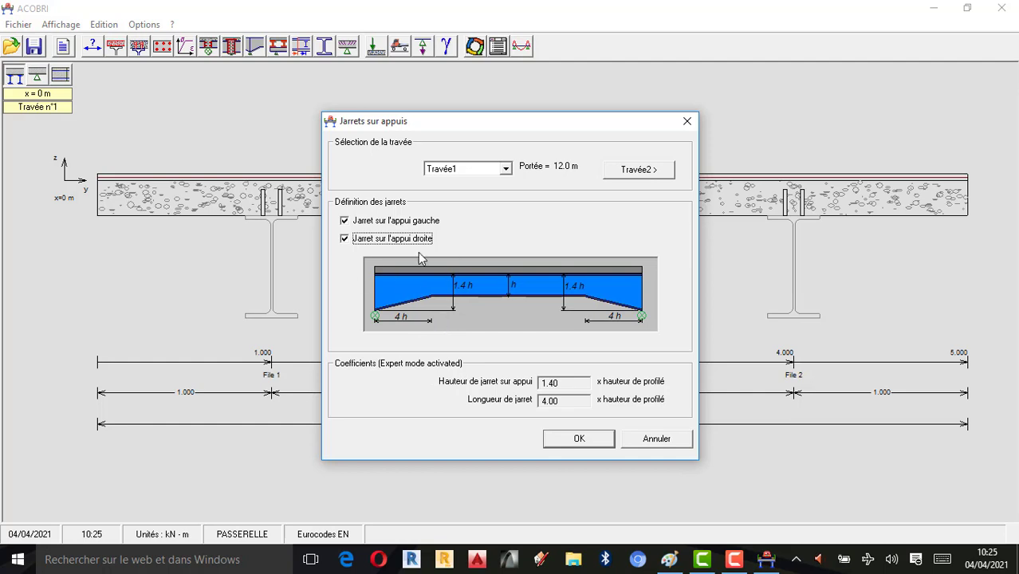
Switch to span 2 and add haunches at both its left and right supports.
left_click(636, 171)
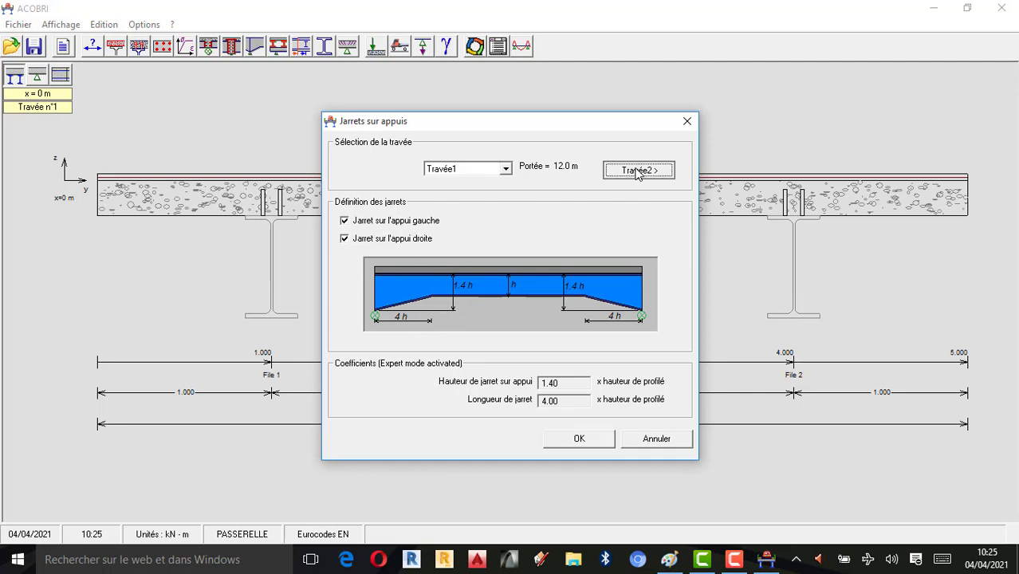
left_click(345, 220)
left_click(345, 241)
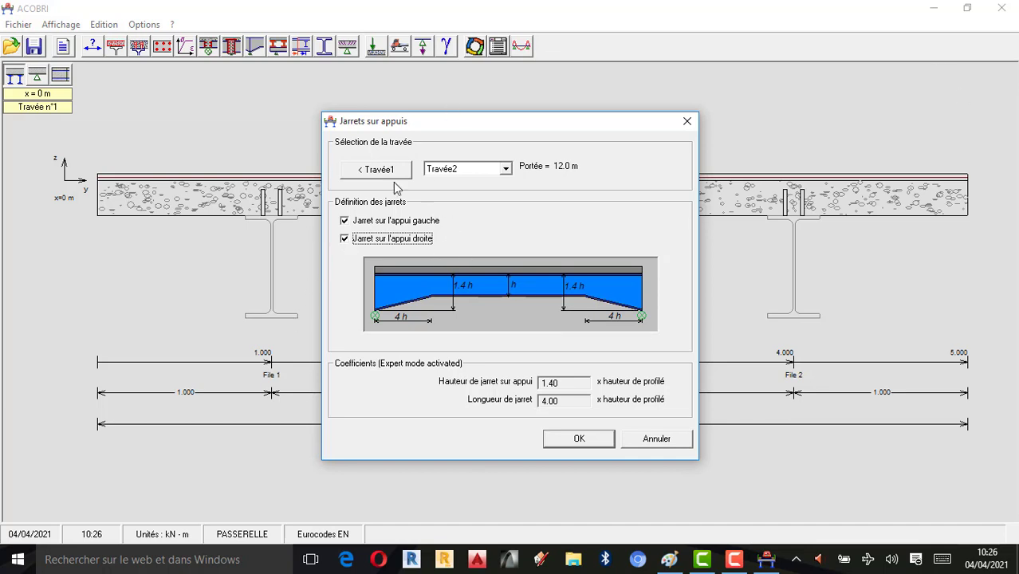
left_click(740, 560)
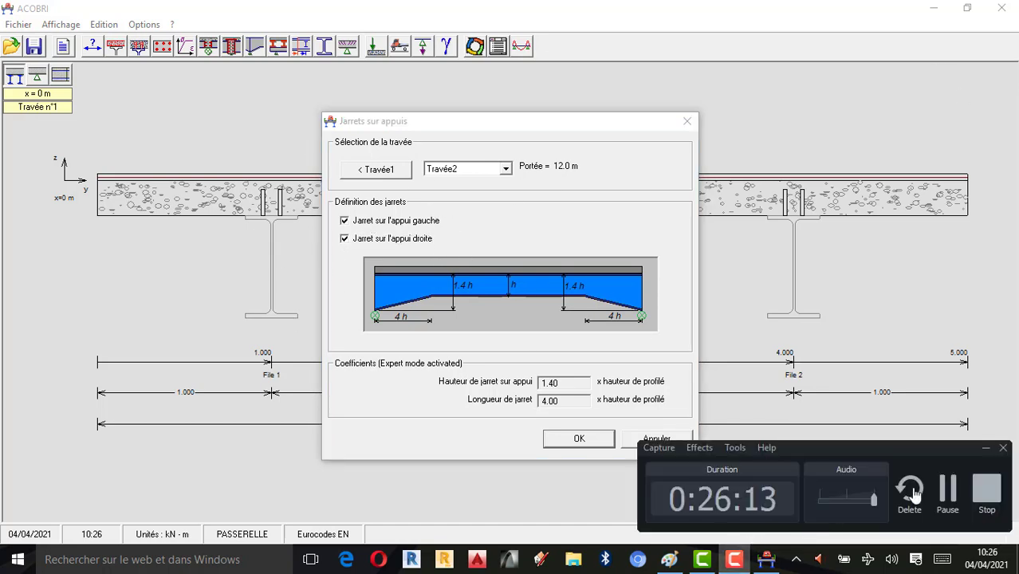
left_click(986, 448)
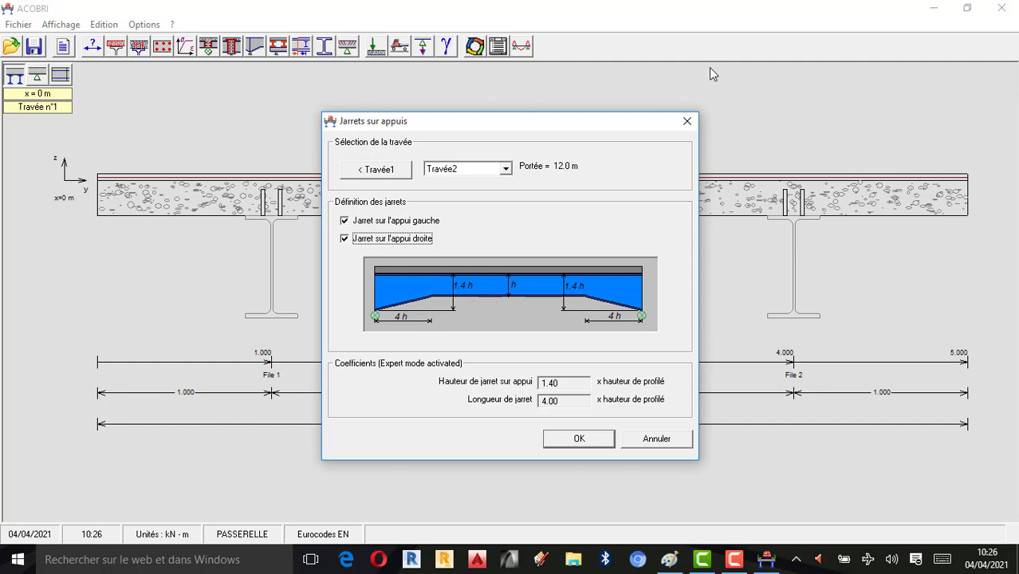
left_click(669, 559)
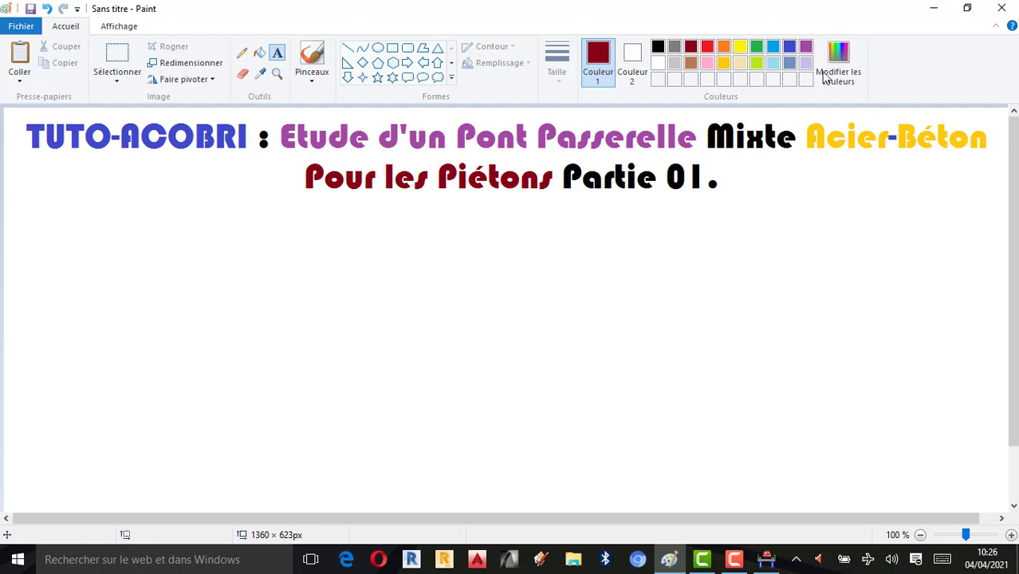
left_click(934, 9)
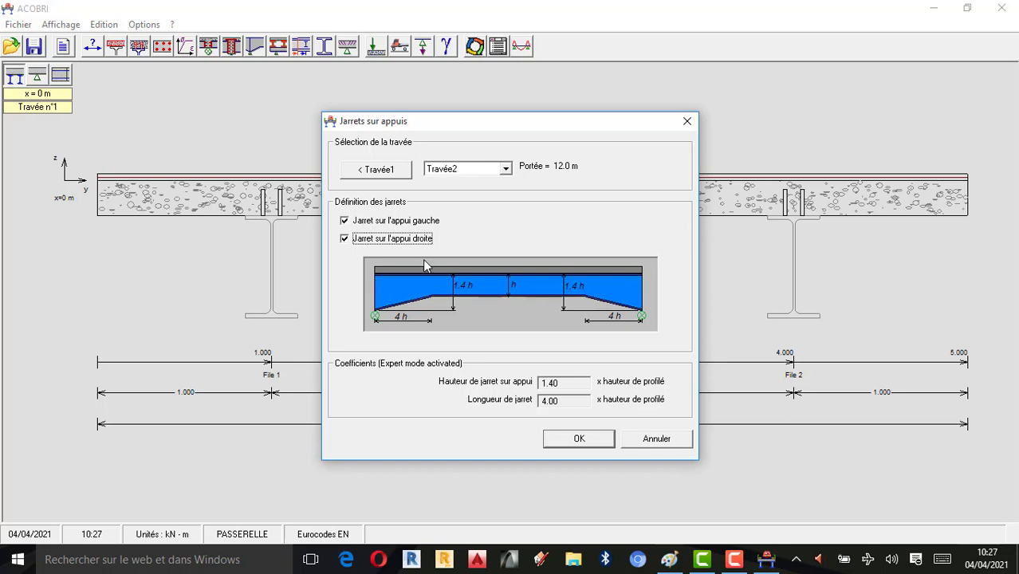
left_click(733, 558)
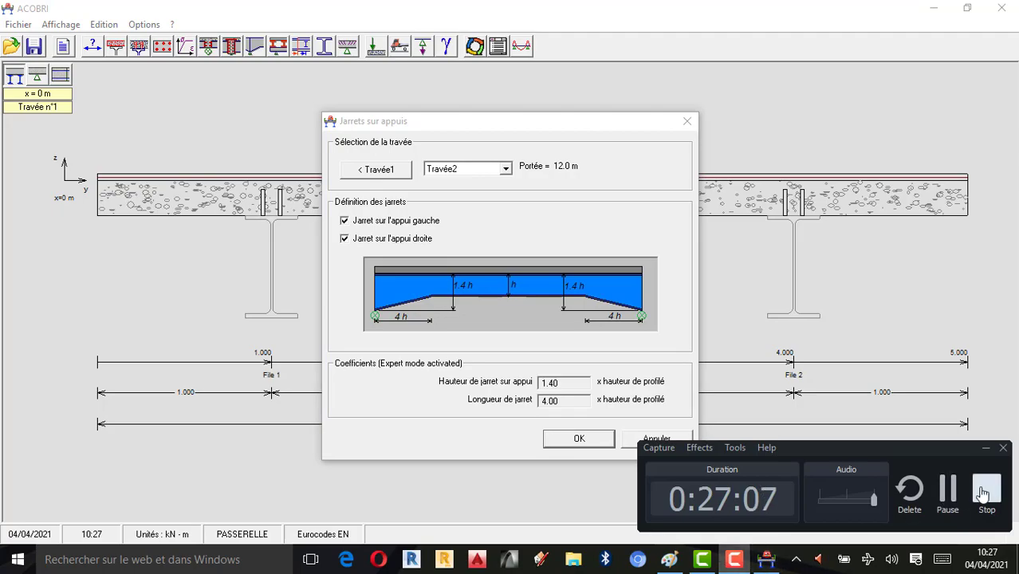
left_click(984, 486)
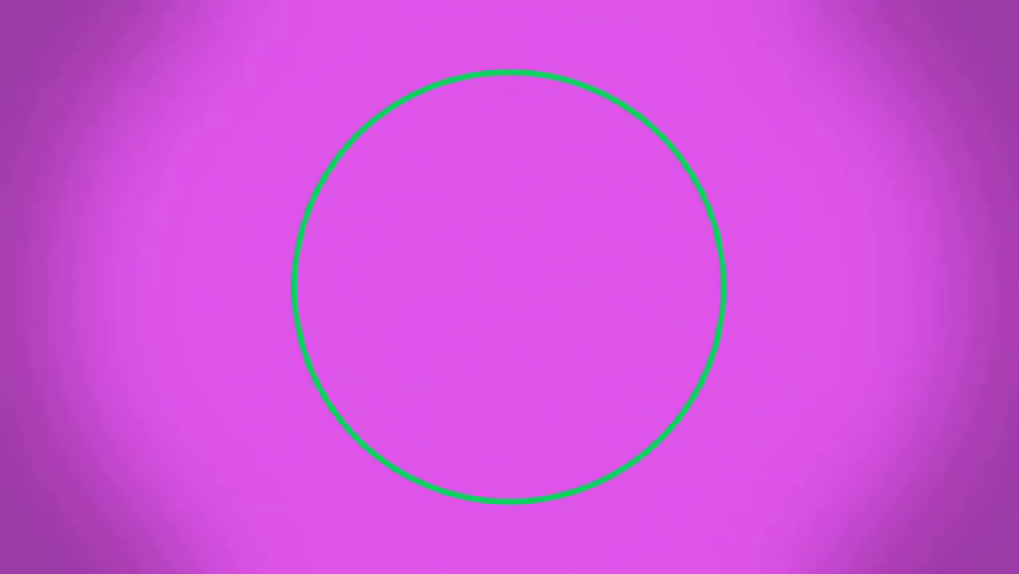